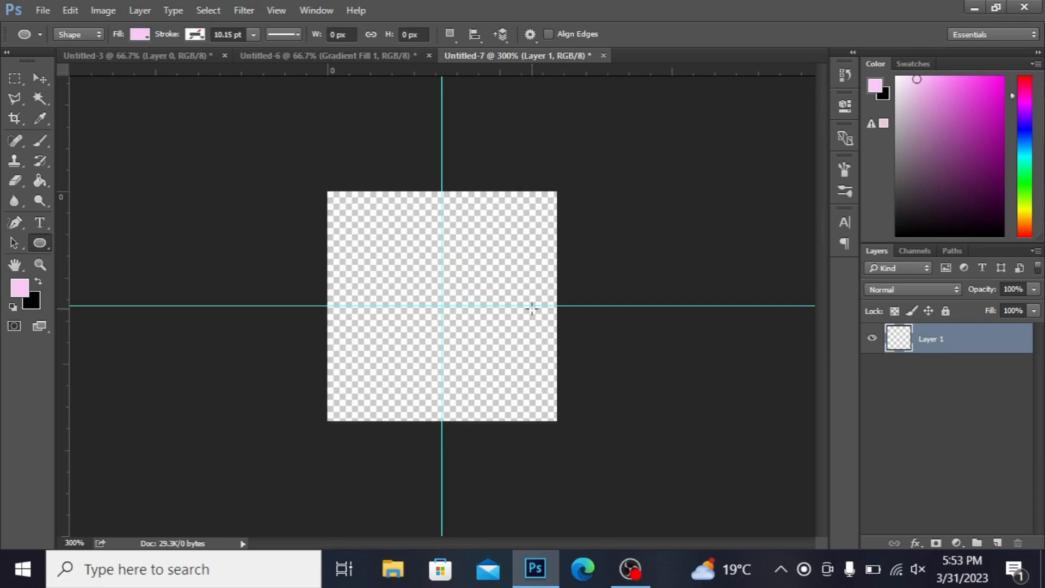
Step: Create a 40 × 40 px circle with the Ellipse tool in the empty square document
left_click(407, 265)
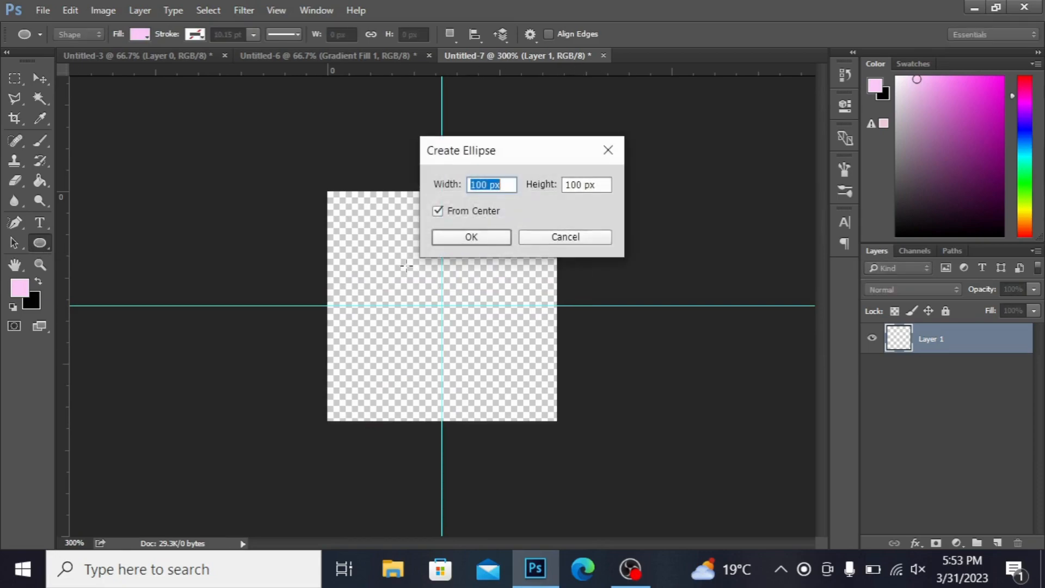
left_click(487, 185)
key("BackSpace")
key("BackSpace")
left_click(581, 185)
key("BackSpace")
type("4")
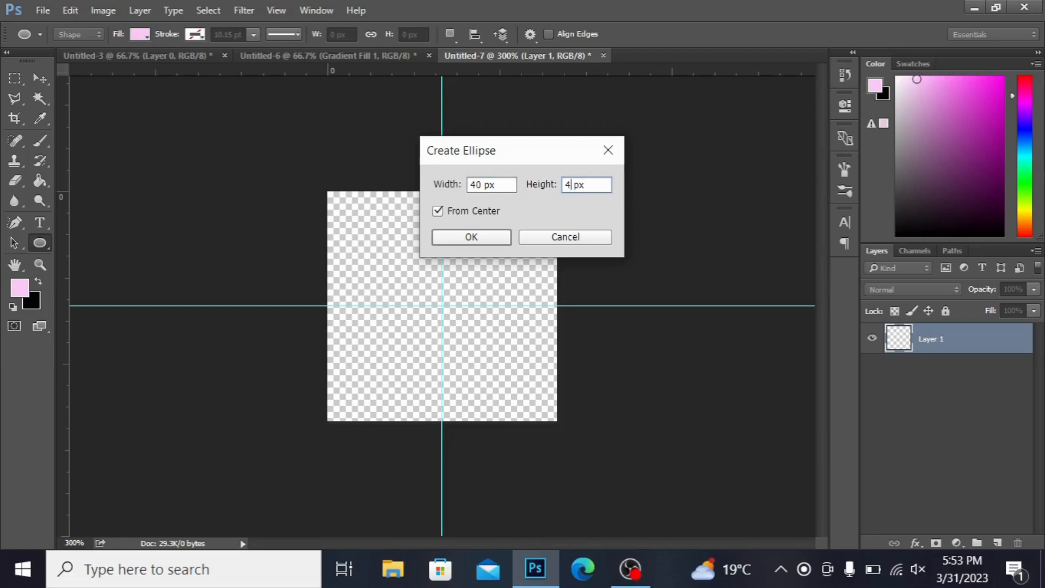
left_click(471, 236)
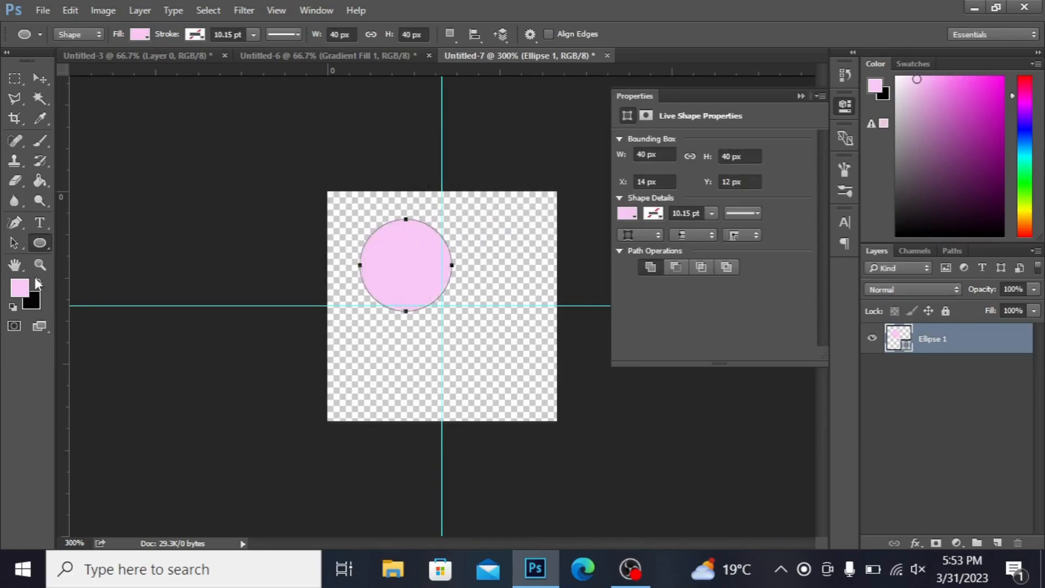
Step: Fill the circle with black and move it to the centre of the canvas where the guides cross
left_click(625, 213)
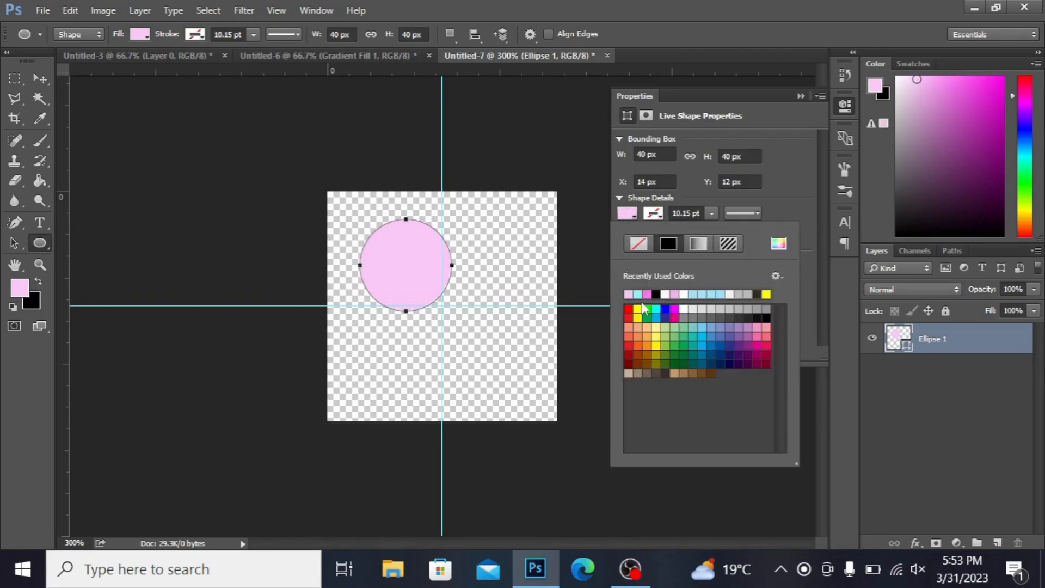
left_click(656, 295)
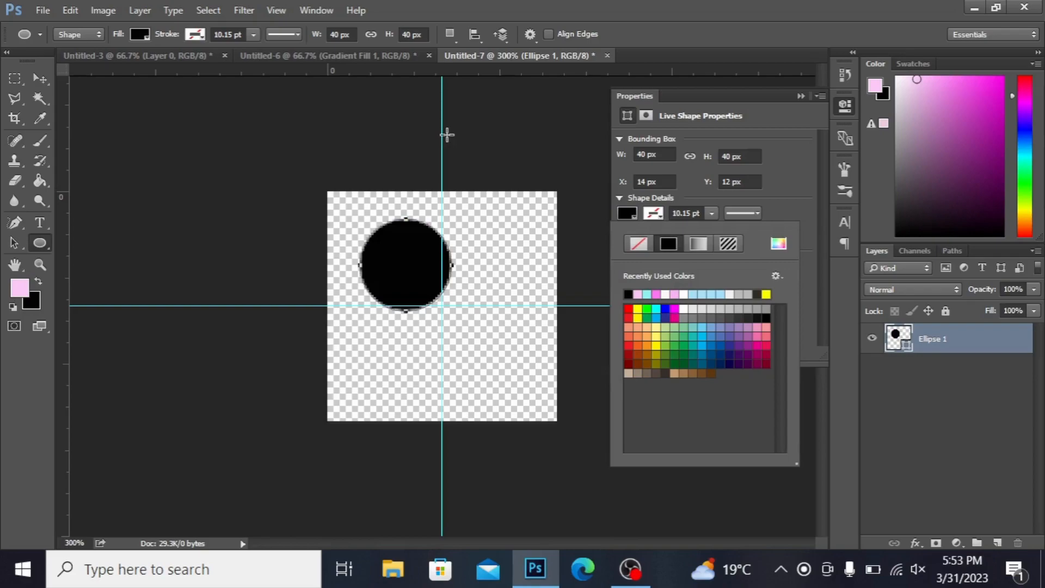
left_click(35, 73)
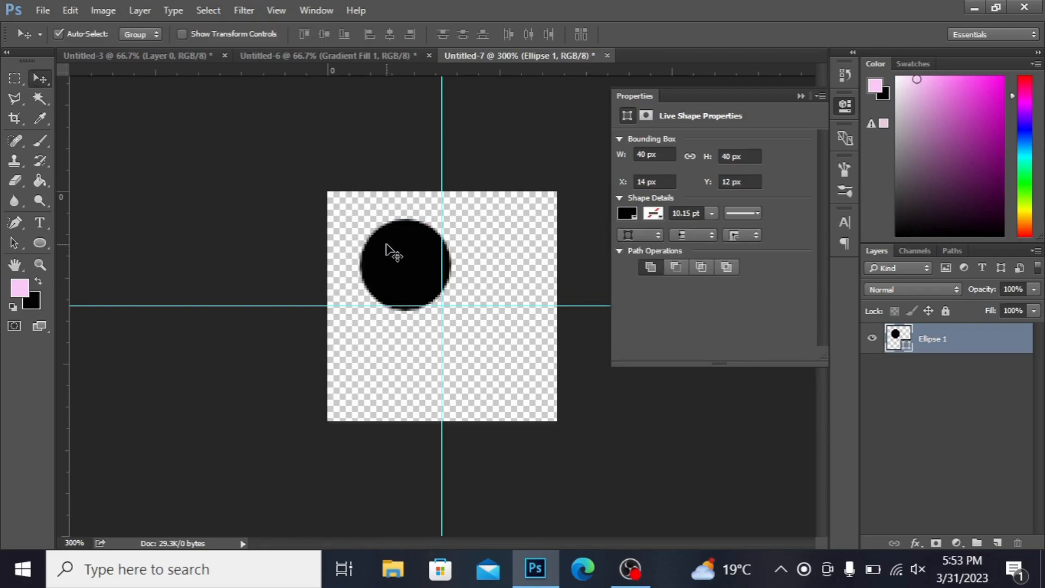
left_click_drag(392, 252, 428, 293)
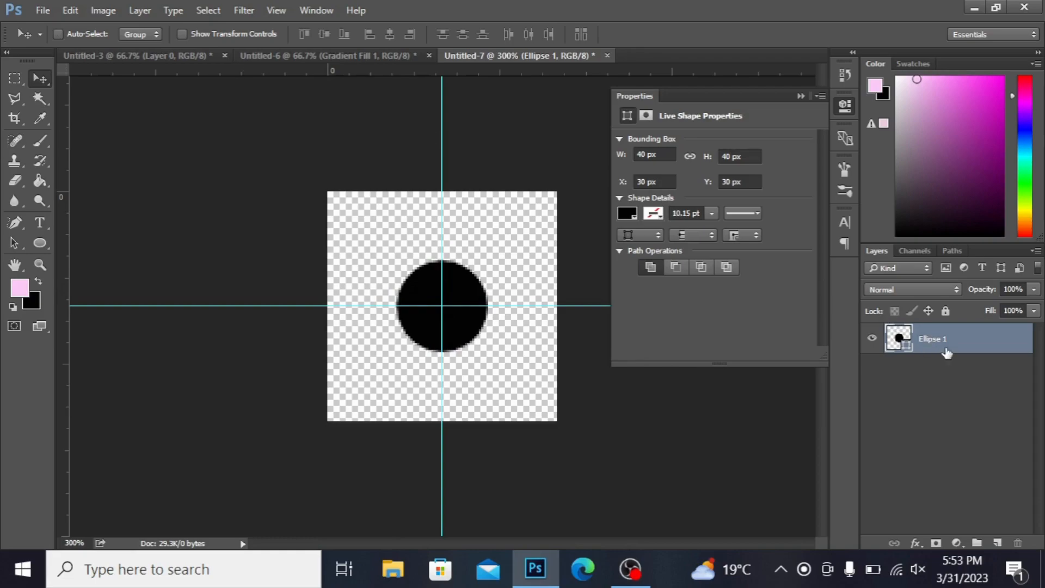
Step: Duplicate the circle layer and apply a smart Offset filter of +50 px horizontally and vertically with Wrap Around
key("ctrl+j")
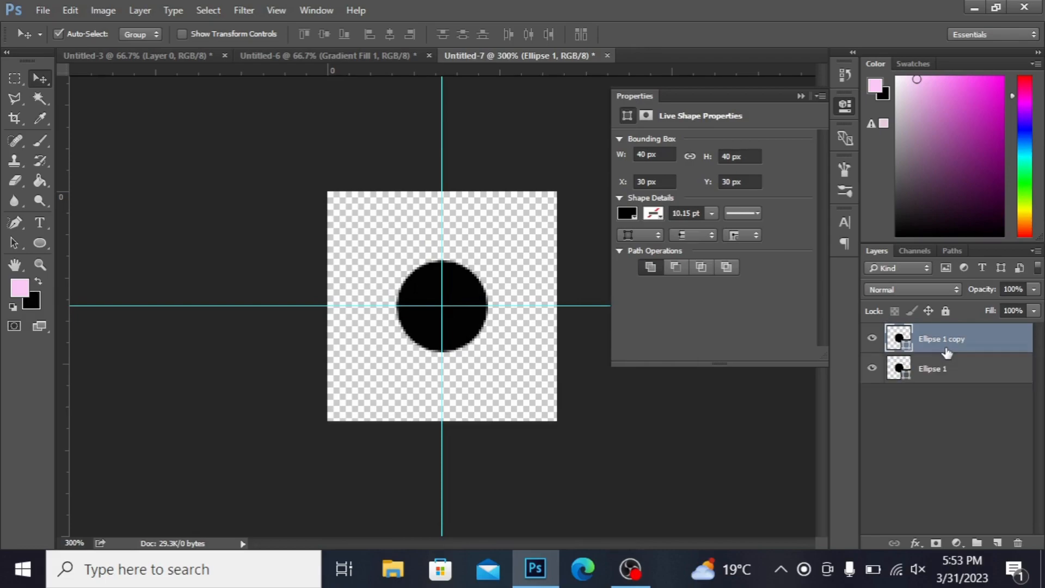
left_click(242, 8)
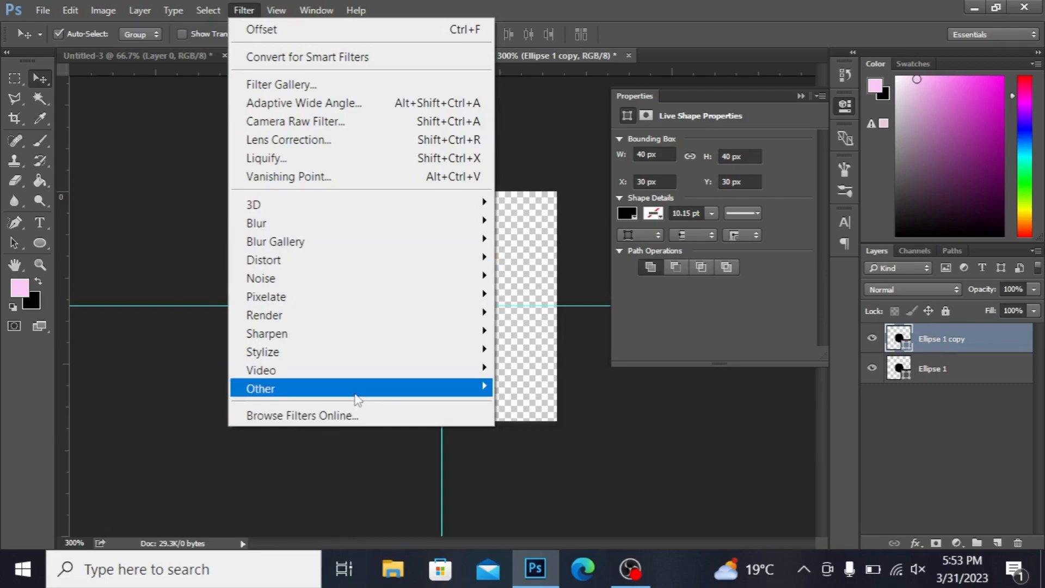
mouse_move(425, 389)
left_click(535, 479)
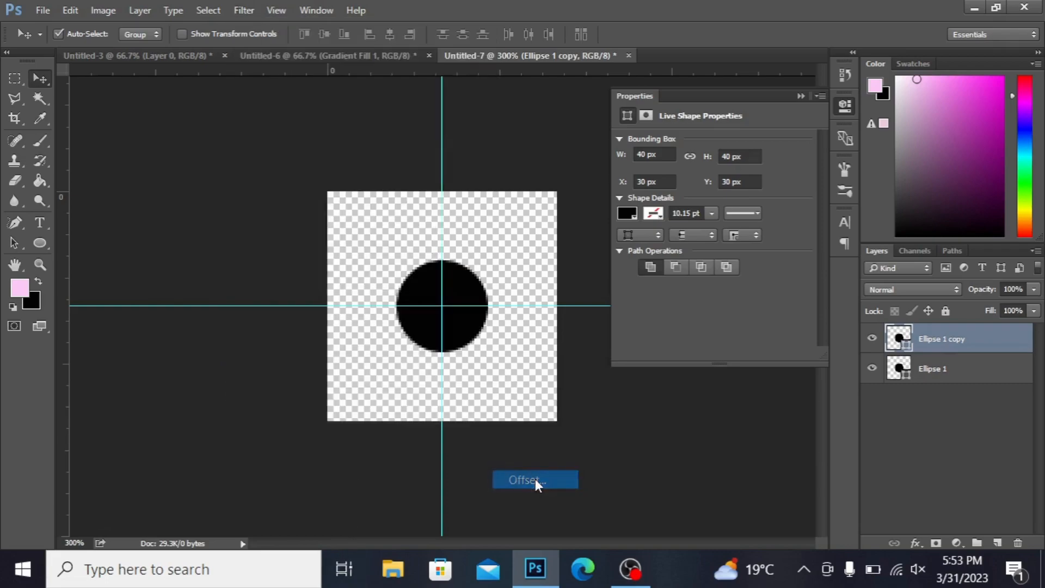
left_click(420, 227)
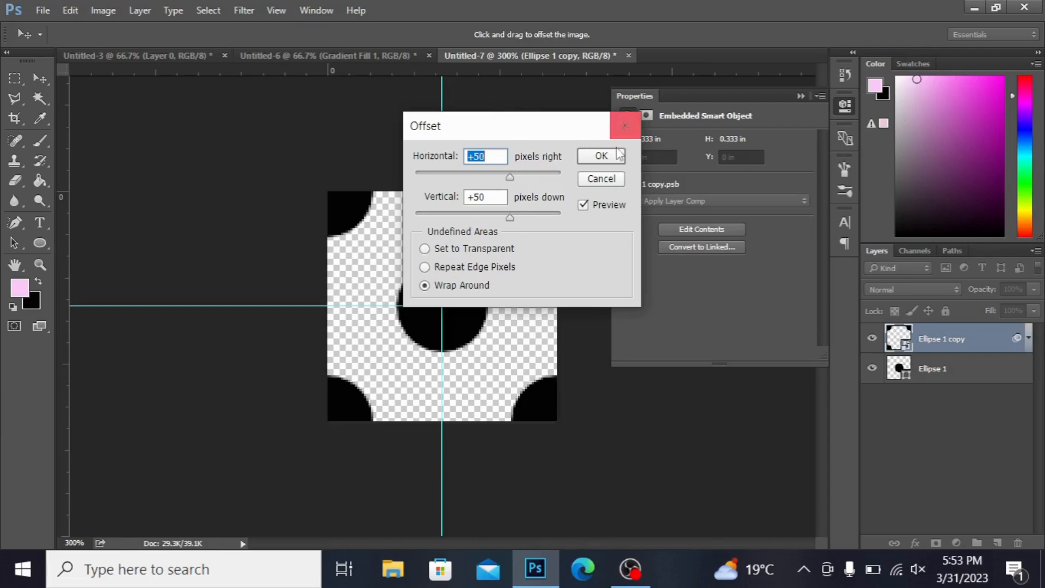
left_click(601, 156)
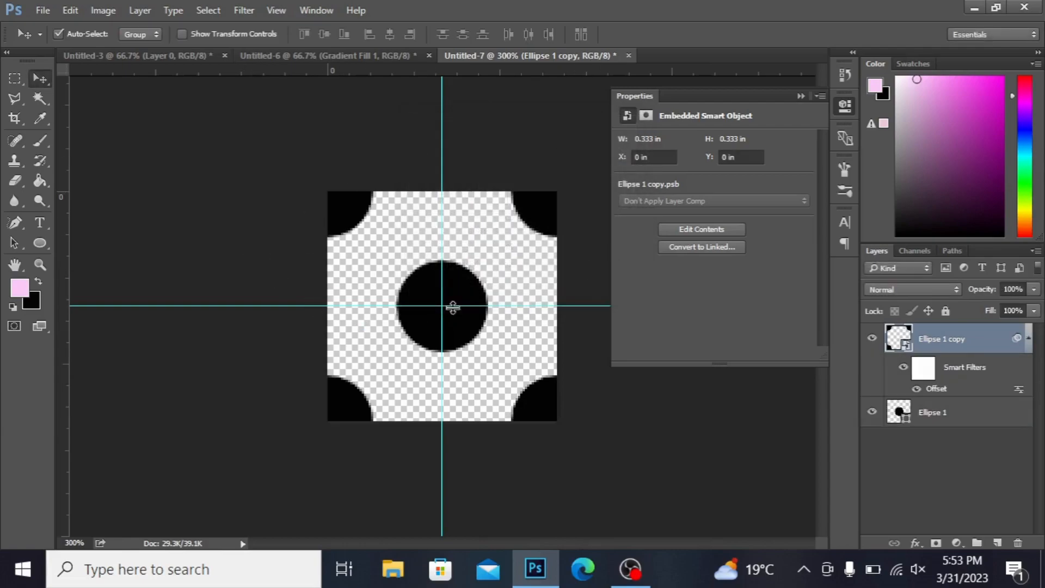
Step: Define the dotted tile as a pattern named "polka dot"
left_click(70, 10)
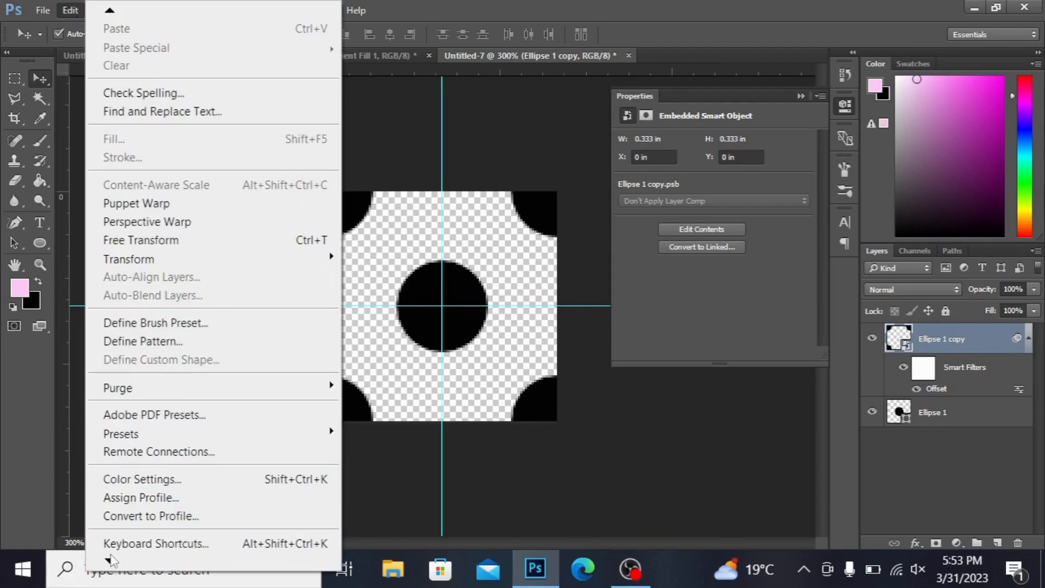
mouse_move(110, 562)
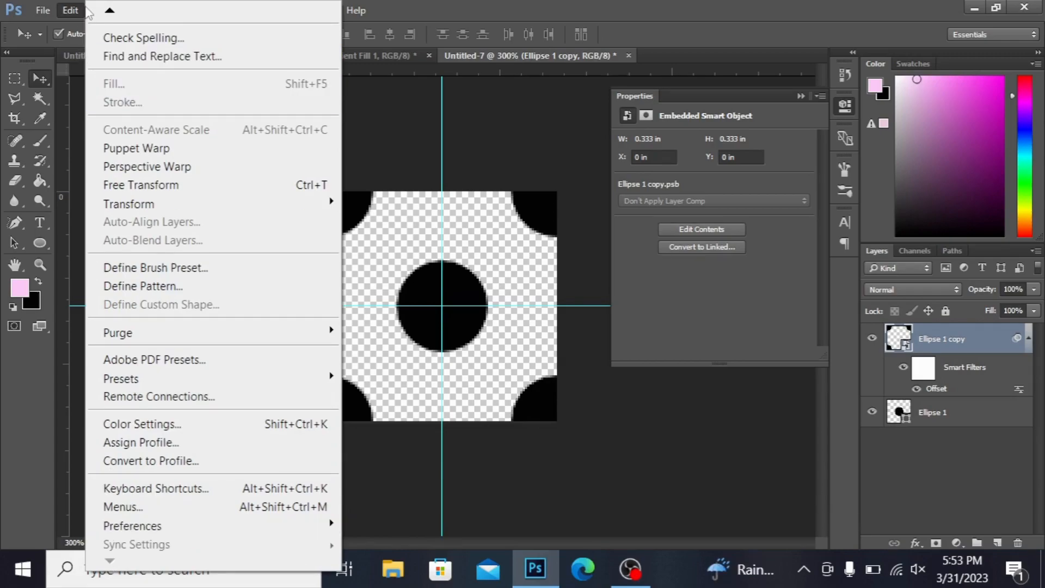
mouse_move(105, 16)
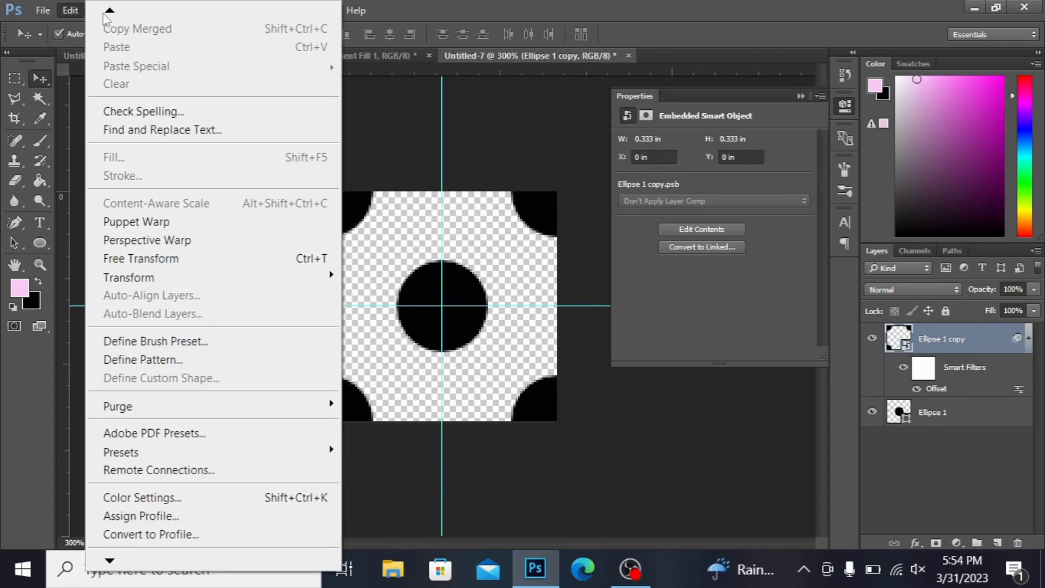
left_click(177, 359)
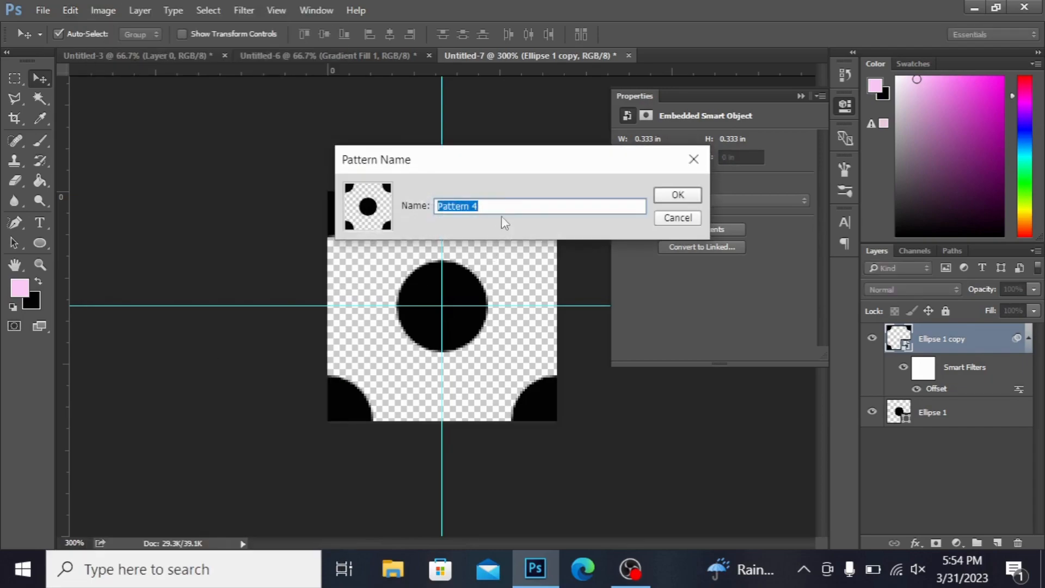
key("BackSpace")
key("Return")
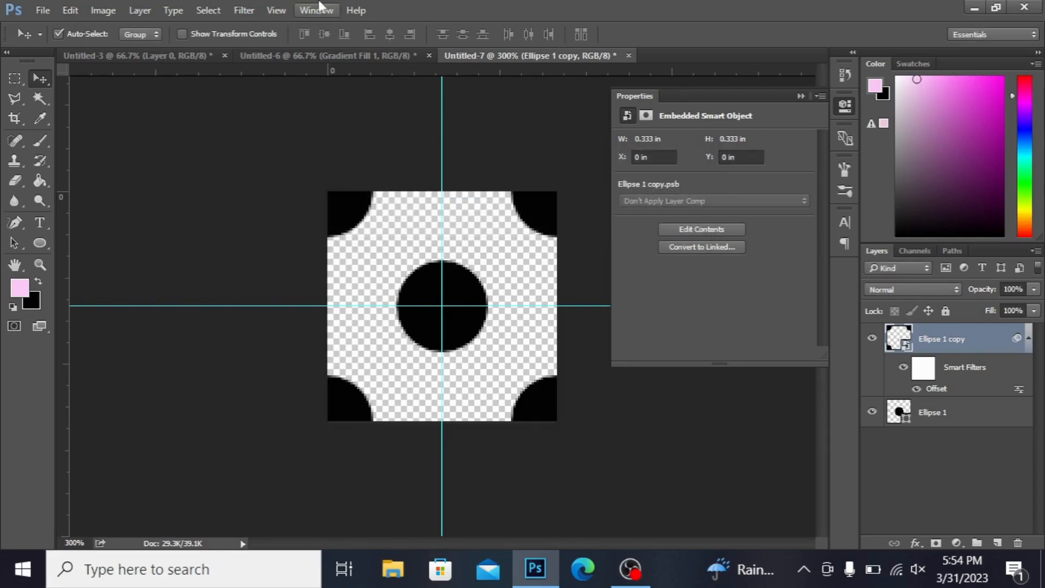
Step: Create a new 800 × 800 px document at 300 pixels/inch with transparent background contents
left_click(41, 8)
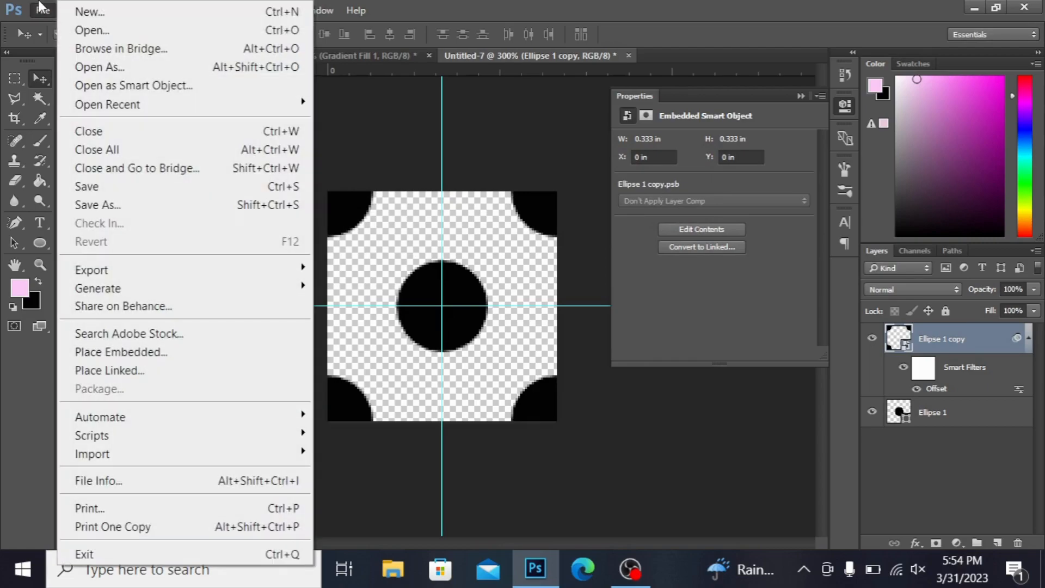
left_click(102, 15)
double_click(471, 185)
key("BackSpace")
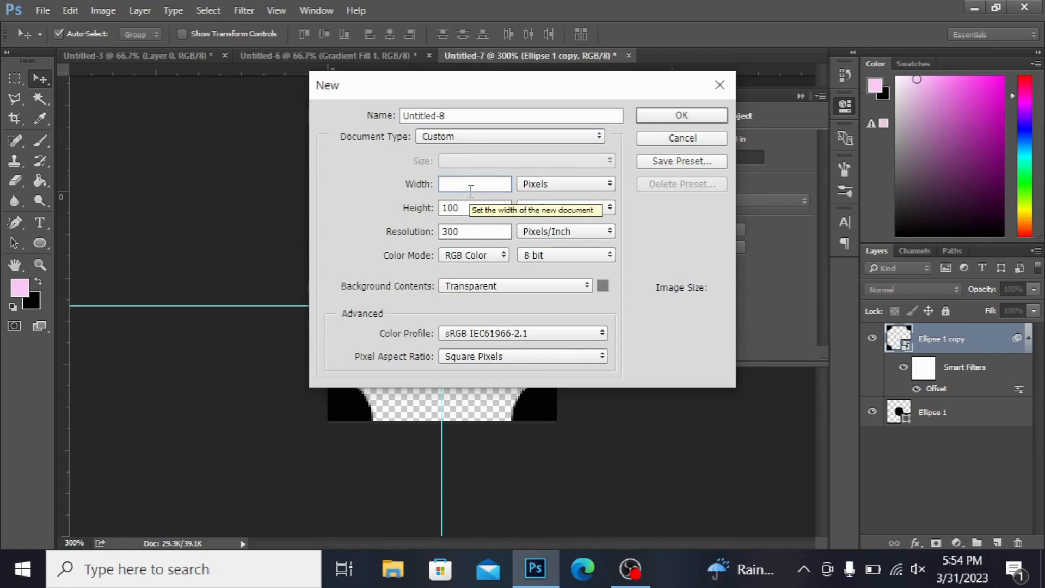
type("800")
left_click(480, 207)
key("BackSpace")
key("BackSpace")
type("800")
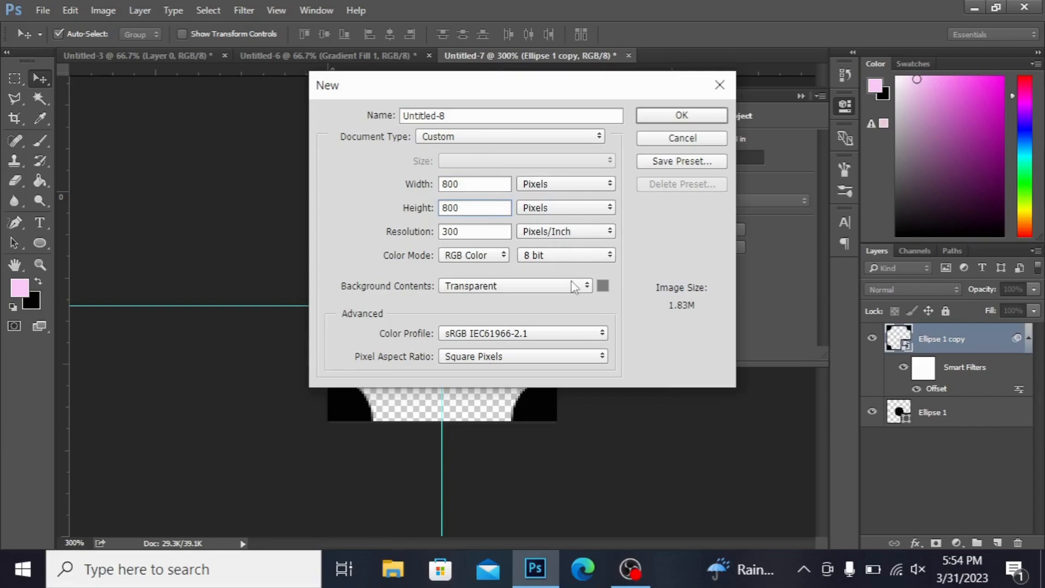
left_click(591, 285)
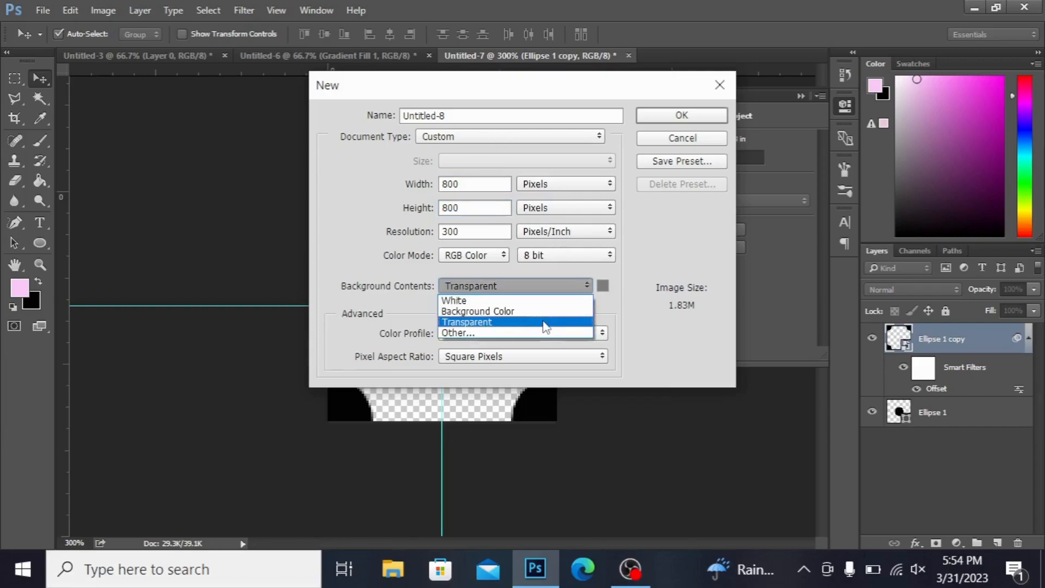
left_click(603, 303)
left_click(715, 116)
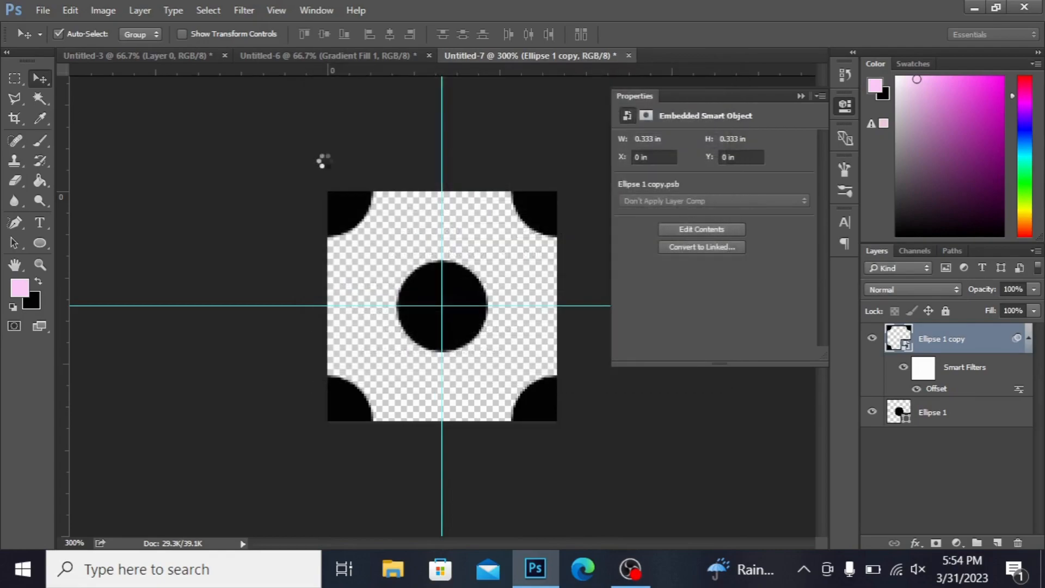
Step: Fill the blank layer with the "polka dot" custom pattern
left_click(72, 9)
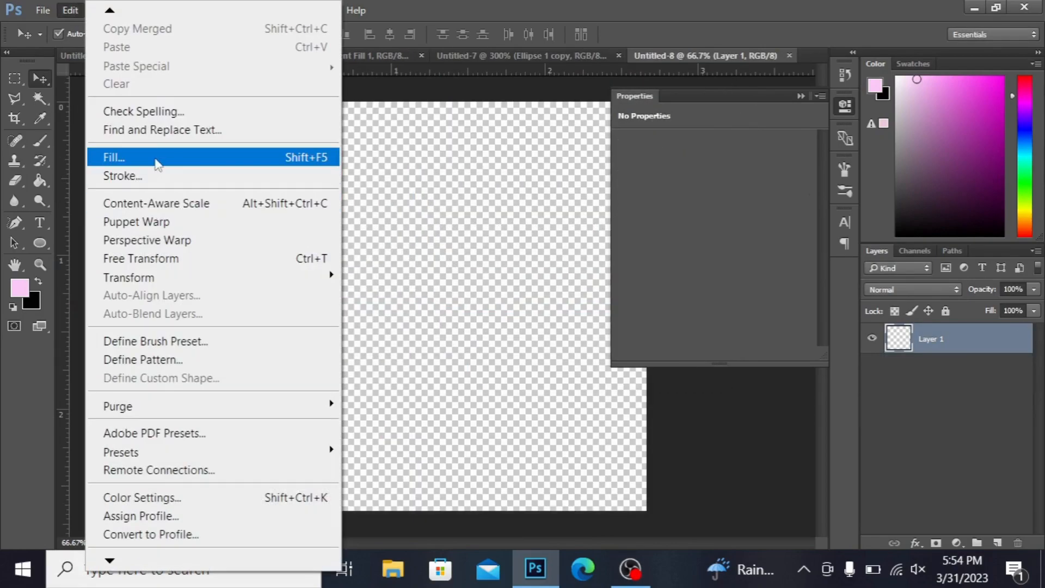
left_click(153, 157)
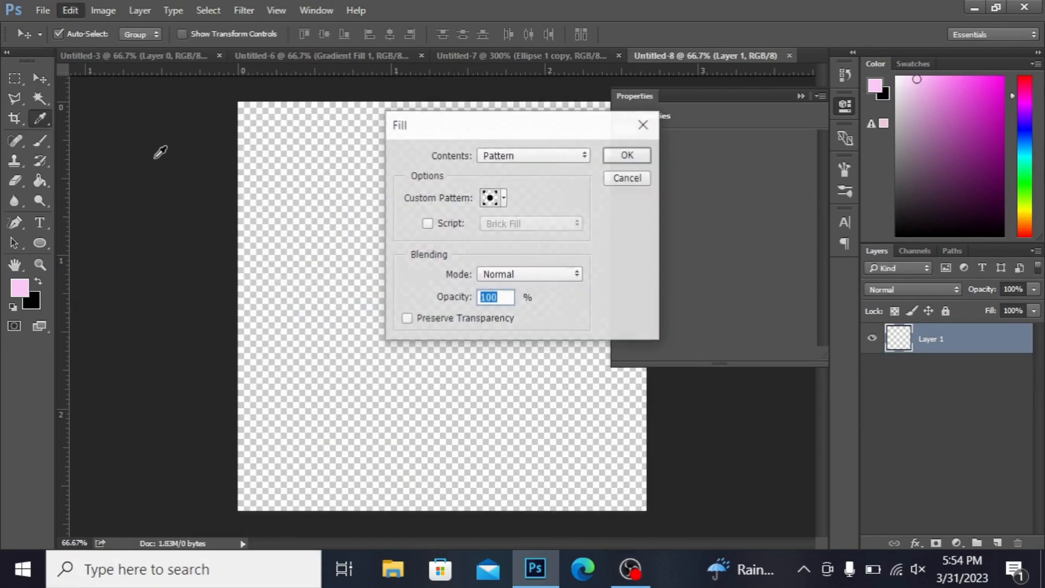
left_click(503, 198)
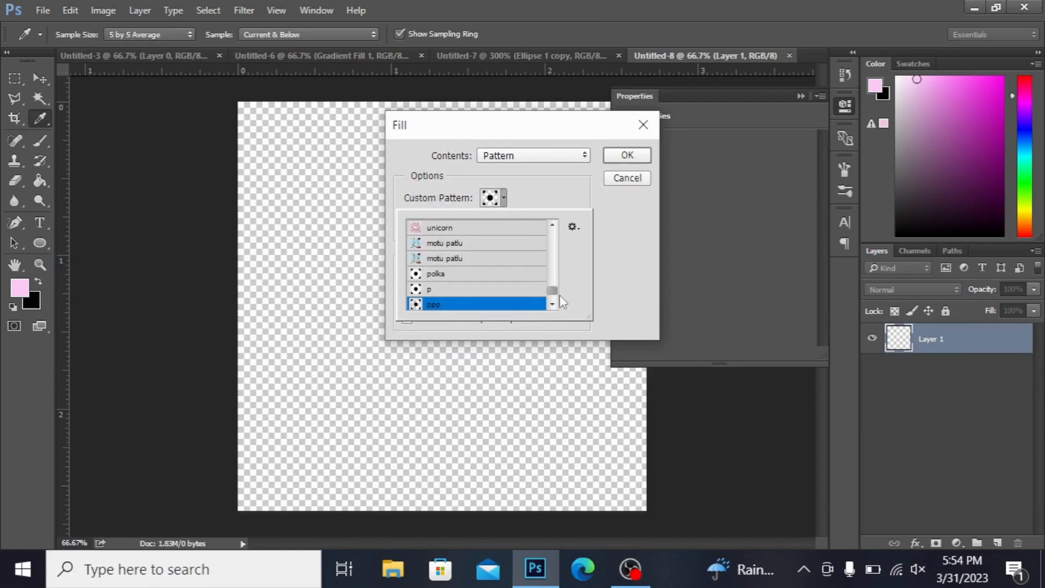
left_click_drag(555, 299, 554, 317)
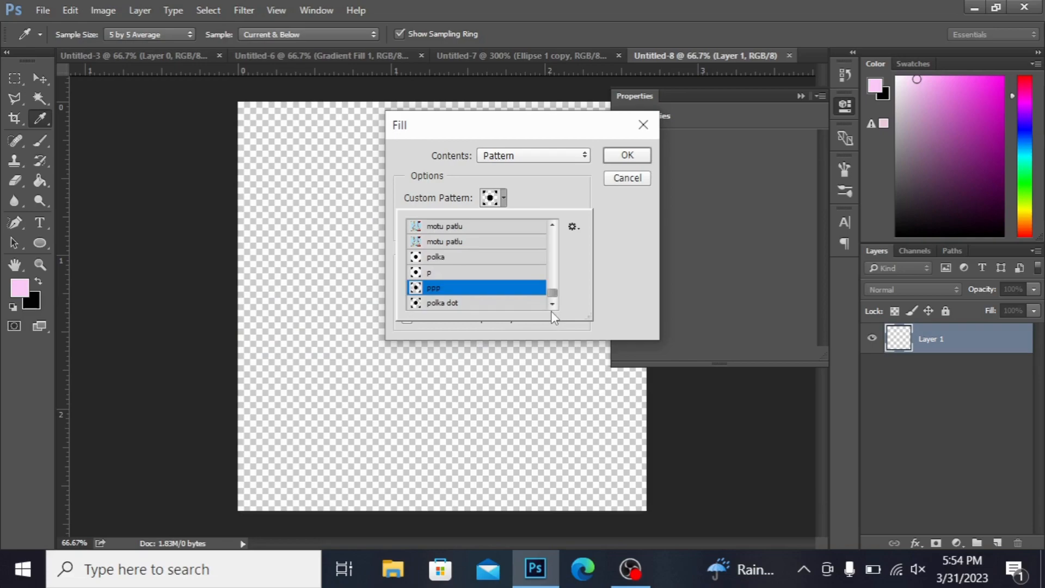
left_click(524, 309)
left_click(619, 157)
key("v")
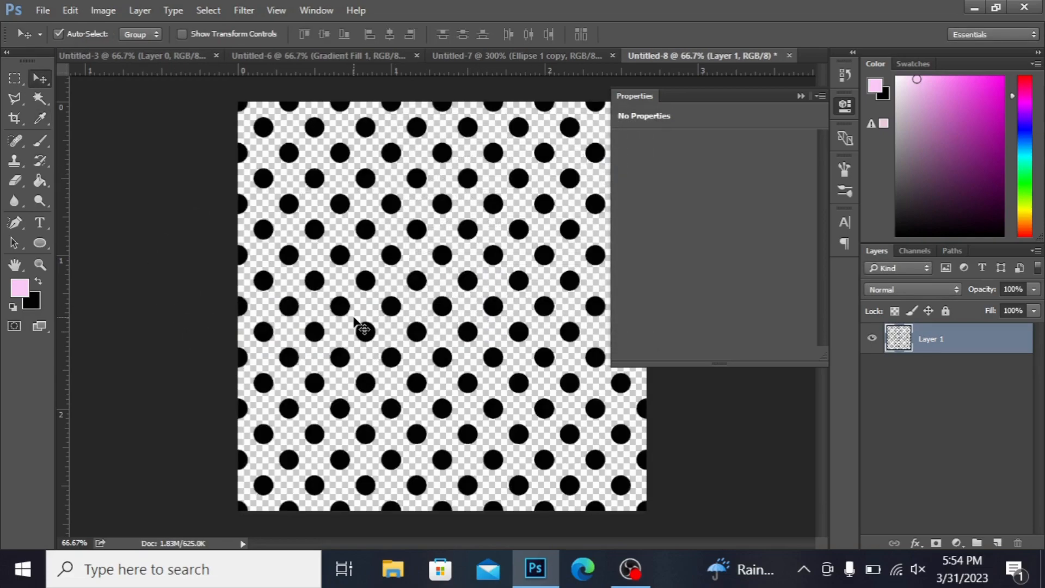
Step: Add a new empty layer, place it beneath the polka dot layer and make it active
left_click(998, 543)
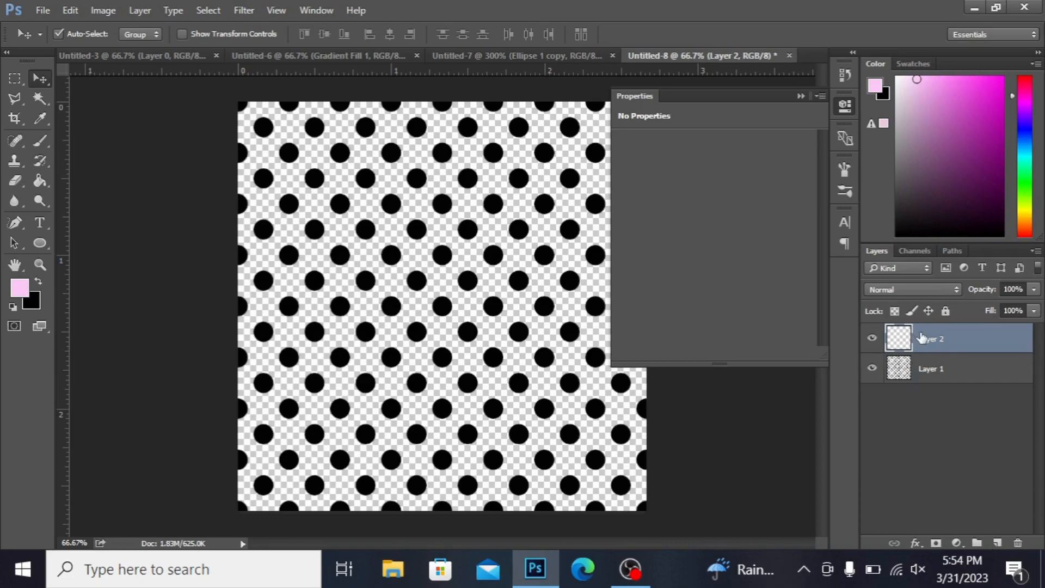
left_click_drag(947, 377, 950, 340)
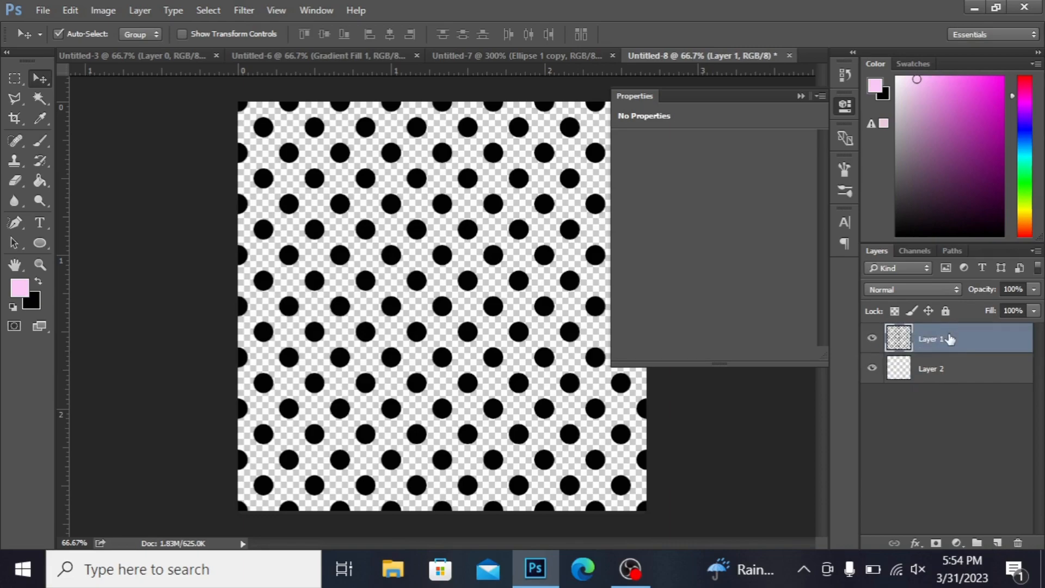
key("alt+bracketleft")
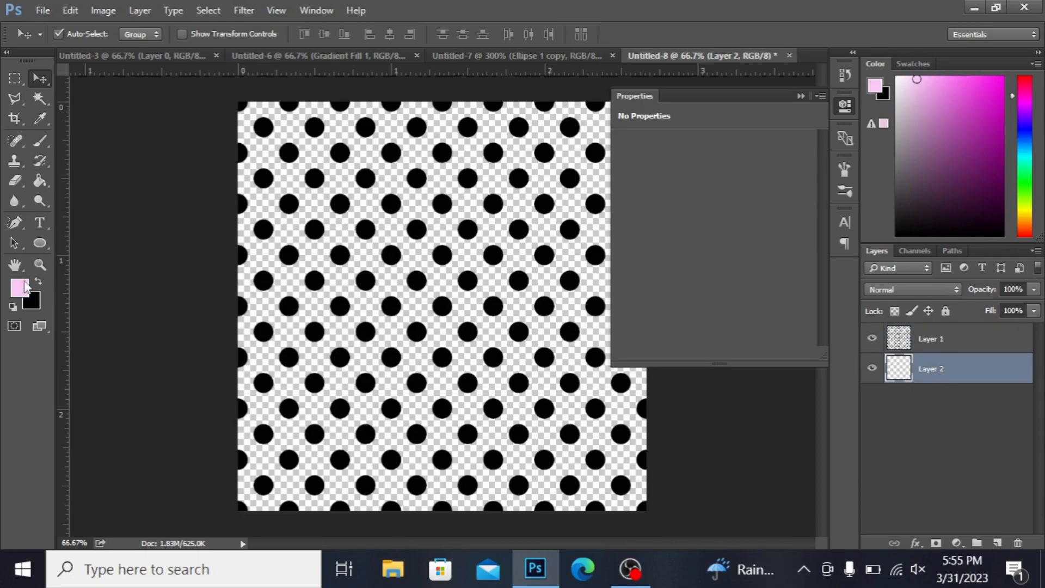
Step: Fill the lower layer with a slightly deeper light pink foreground color, and select the polka dot layer above it
left_click(21, 288)
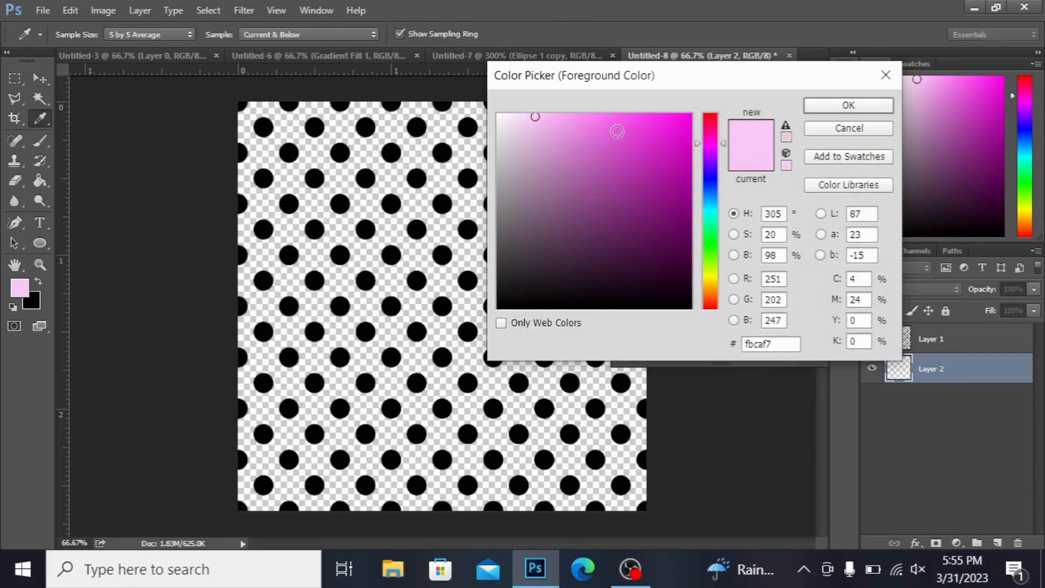
left_click(540, 120)
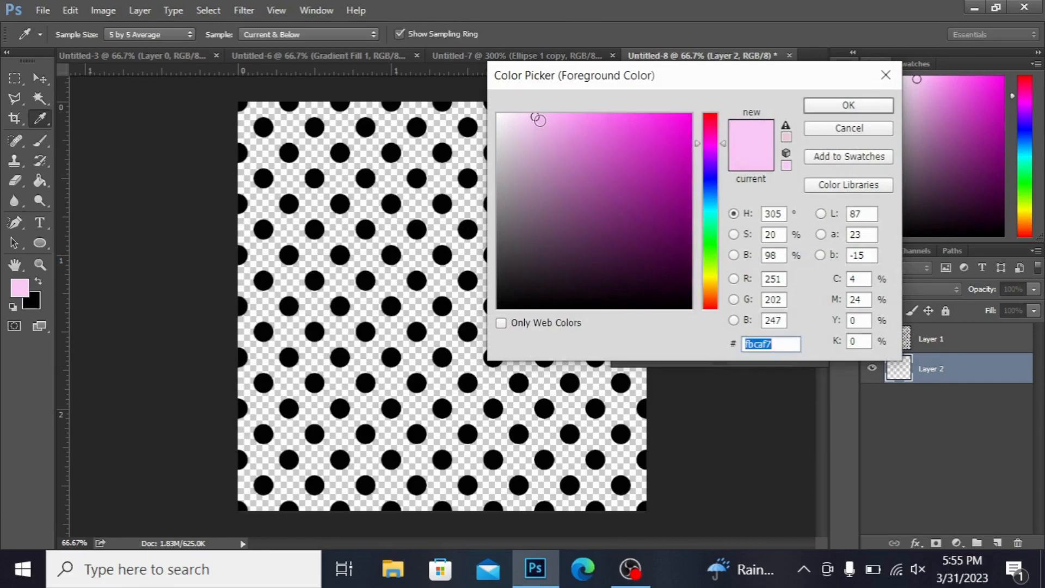
left_click(850, 106)
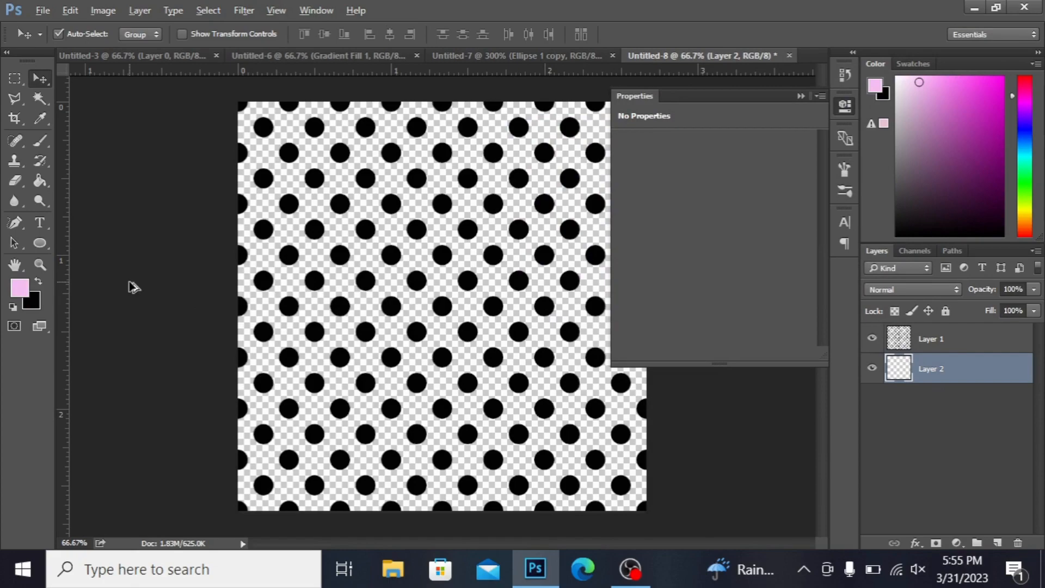
key("alt+BackSpace")
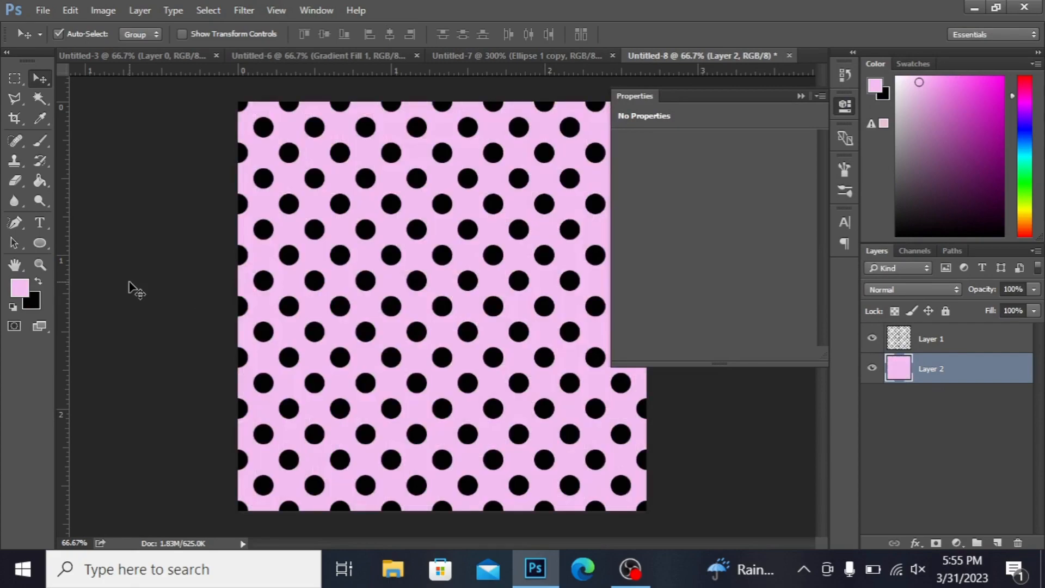
left_click(969, 349)
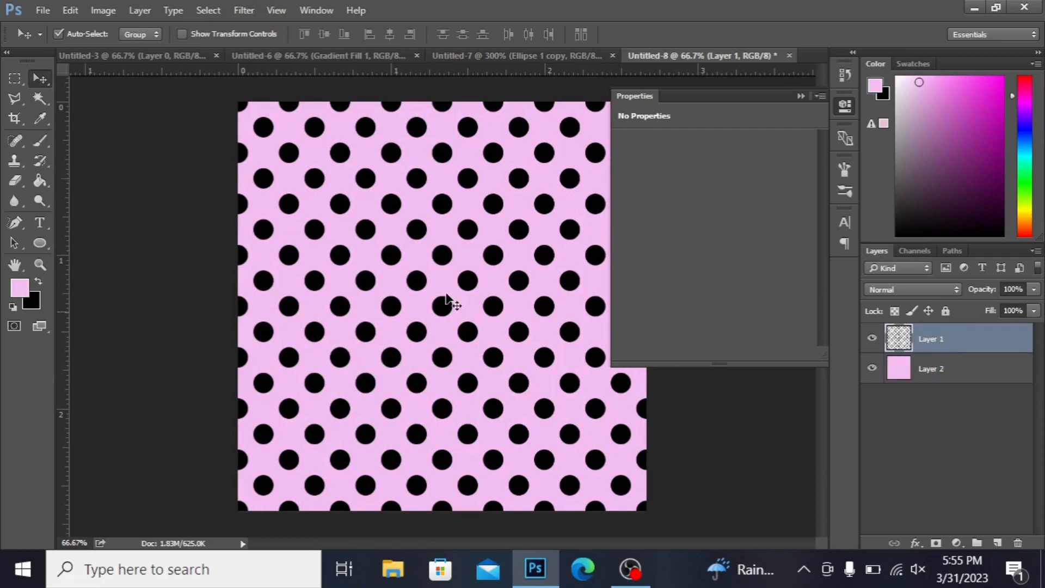
Step: Add a red (#ef2437) solid color fill layer above the polka dot layer
left_click(802, 94)
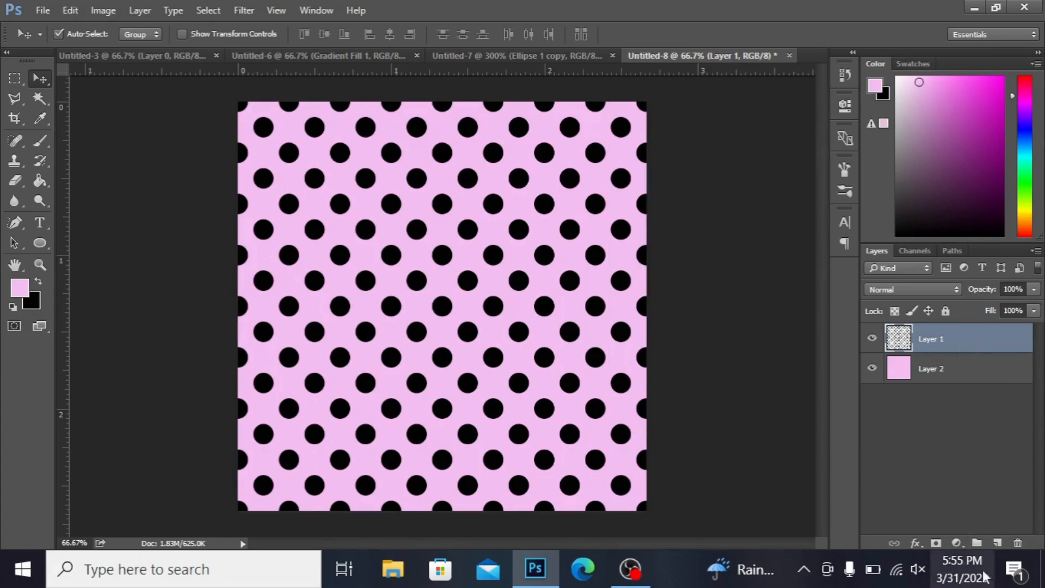
left_click(959, 543)
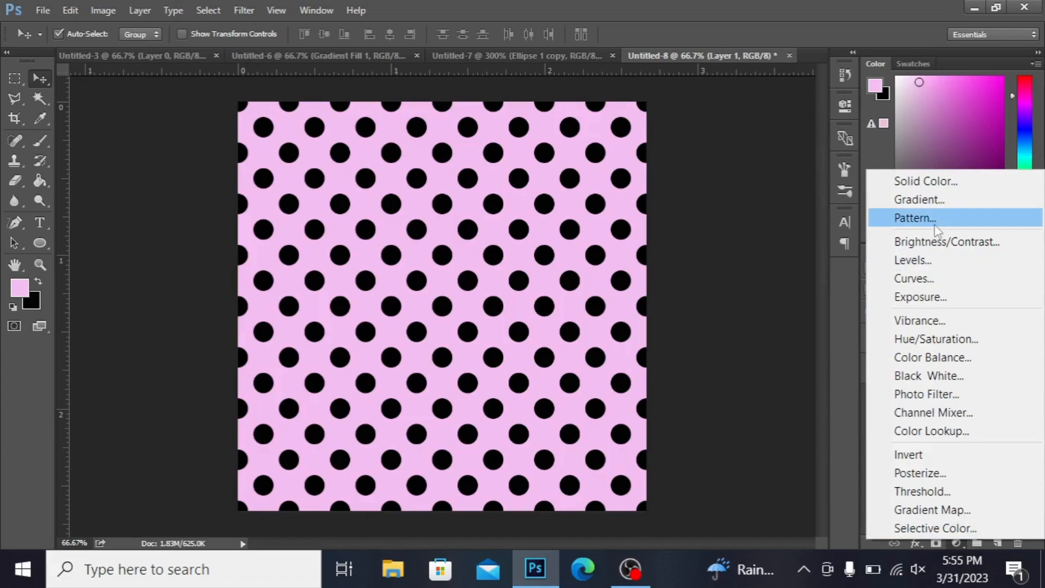
left_click(931, 180)
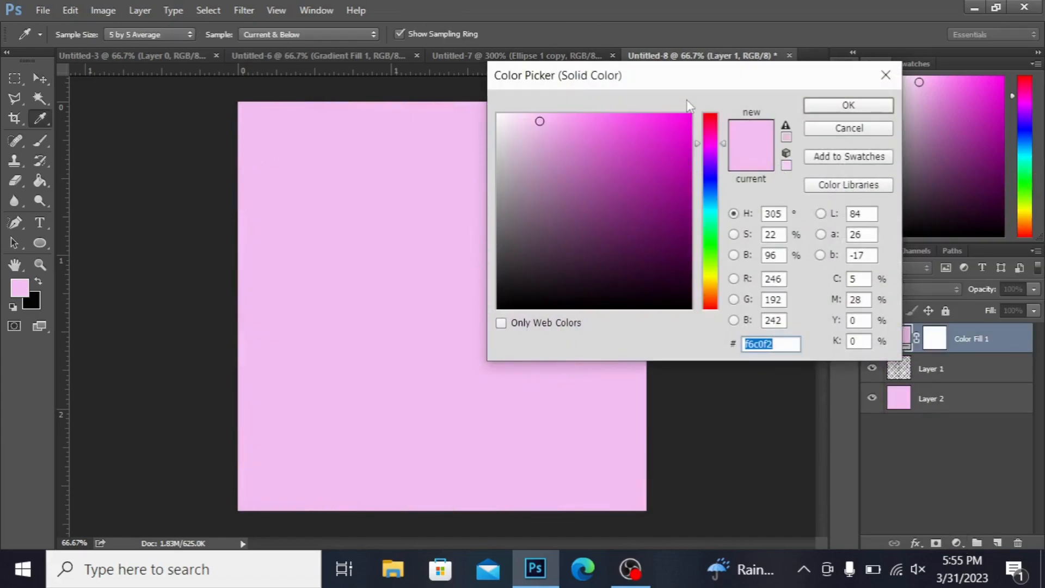
left_click(711, 116)
left_click(664, 125)
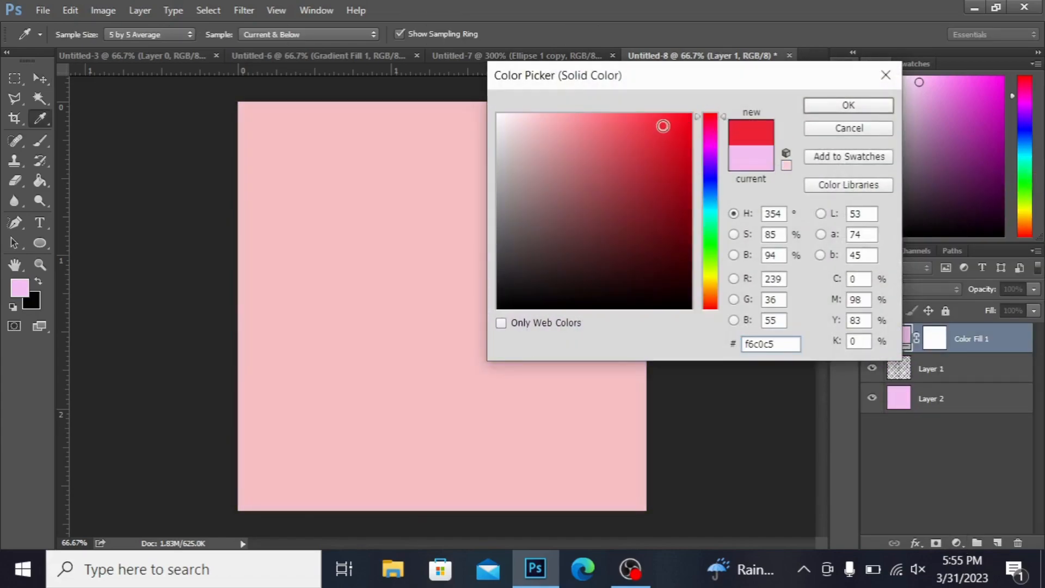
left_click(862, 107)
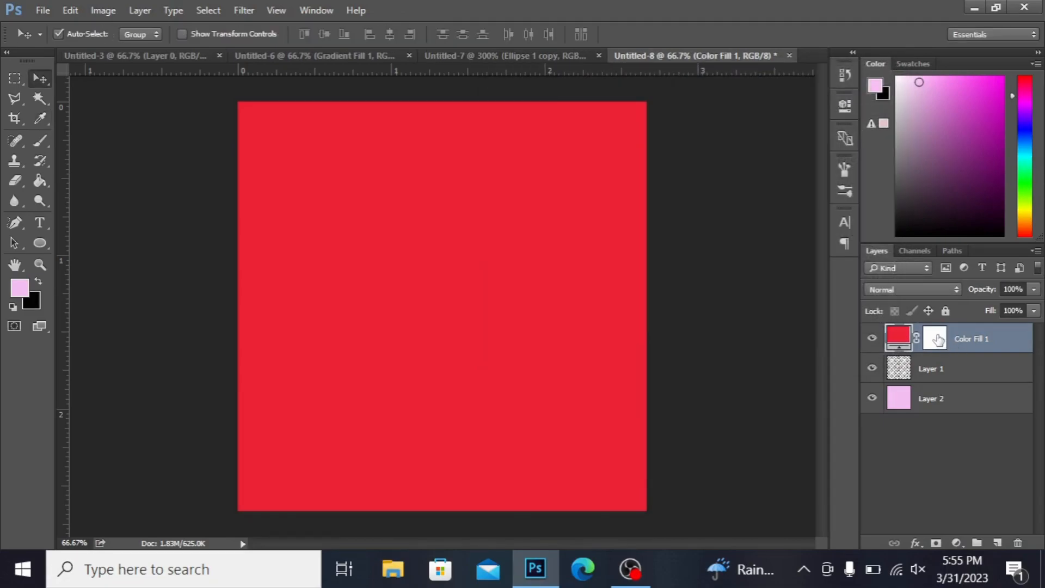
Step: Create a clipping mask so the red color fill affects only the polka dots below it
left_click(209, 11)
left_click(240, 10)
left_click(206, 11)
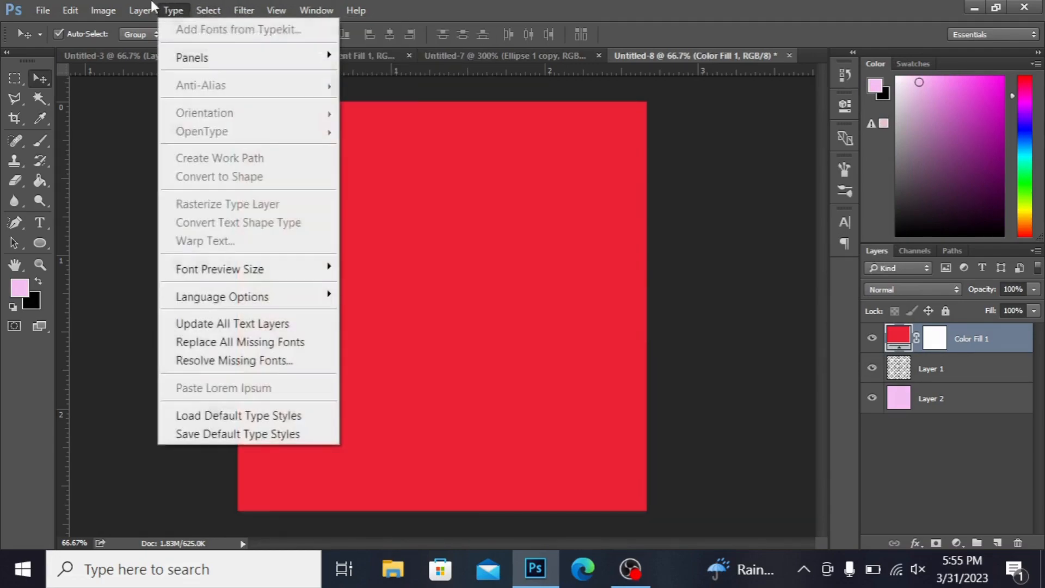
mouse_move(139, 8)
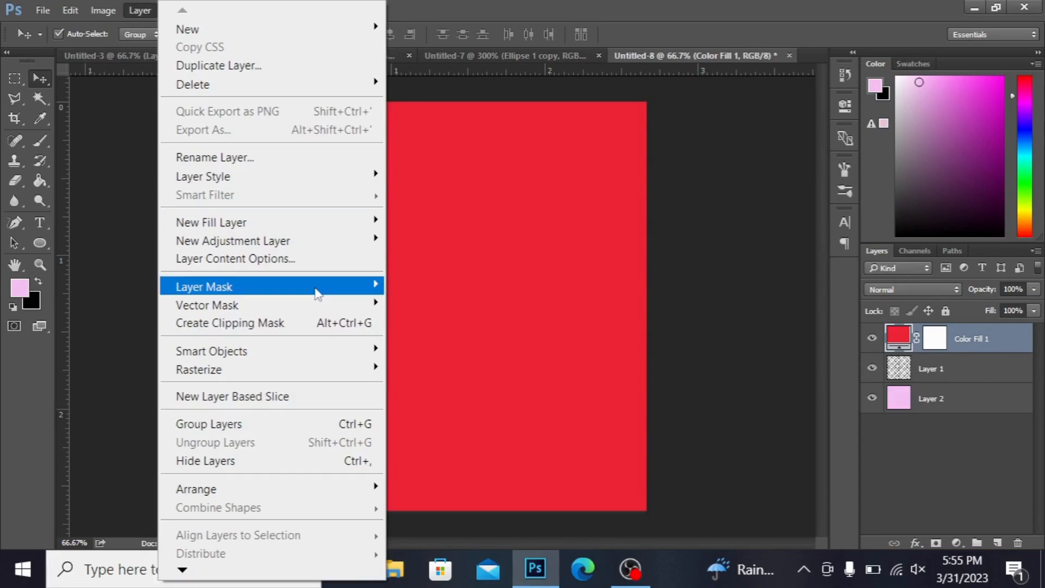
left_click(303, 321)
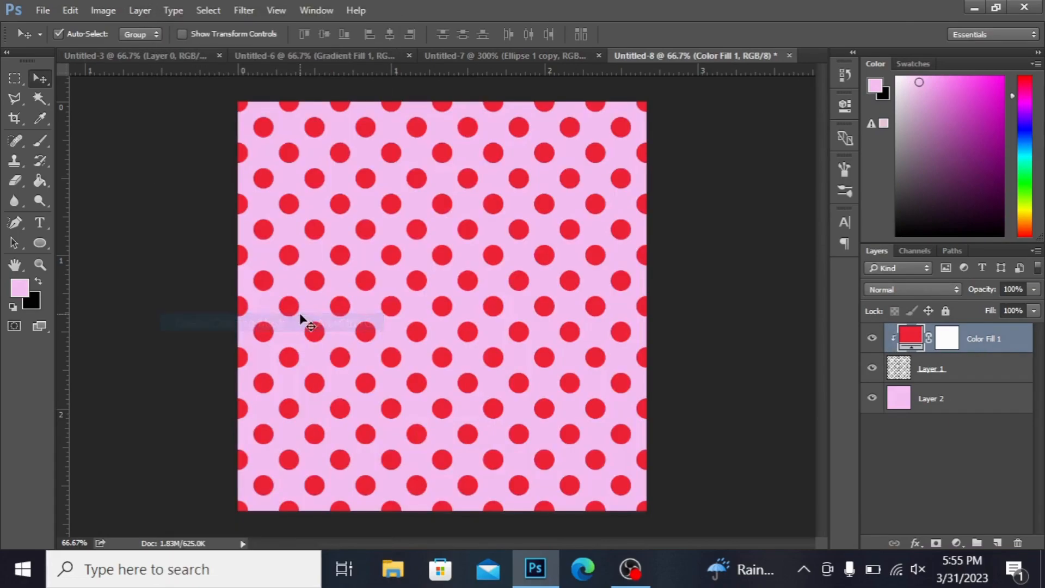
Step: Try blue and violet hues for the dots' color fill and set it to purple #b41ae1
double_click(908, 340)
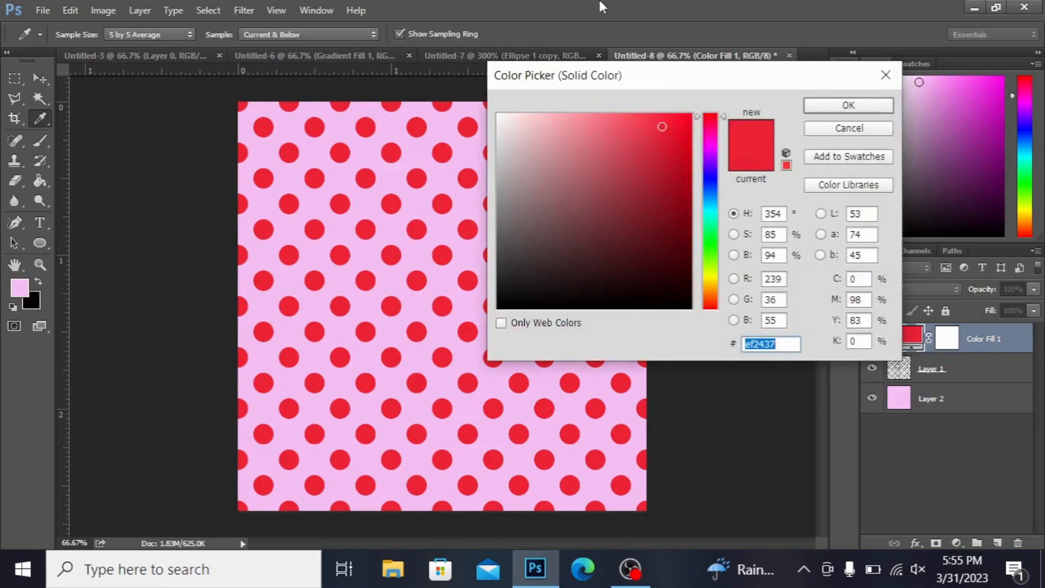
left_click(714, 136)
left_click(713, 148)
left_click(714, 173)
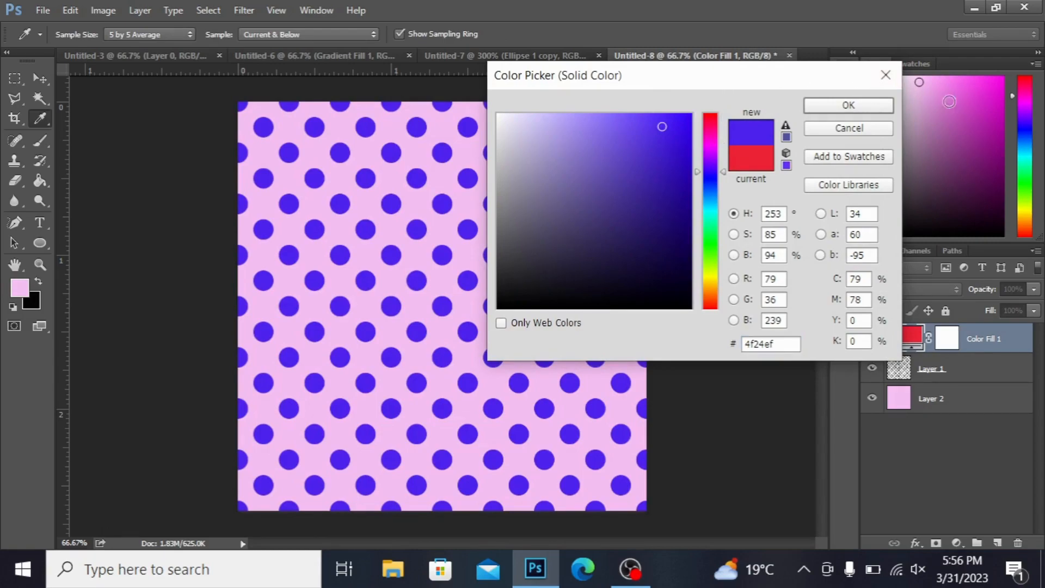
left_click_drag(709, 72, 853, 80)
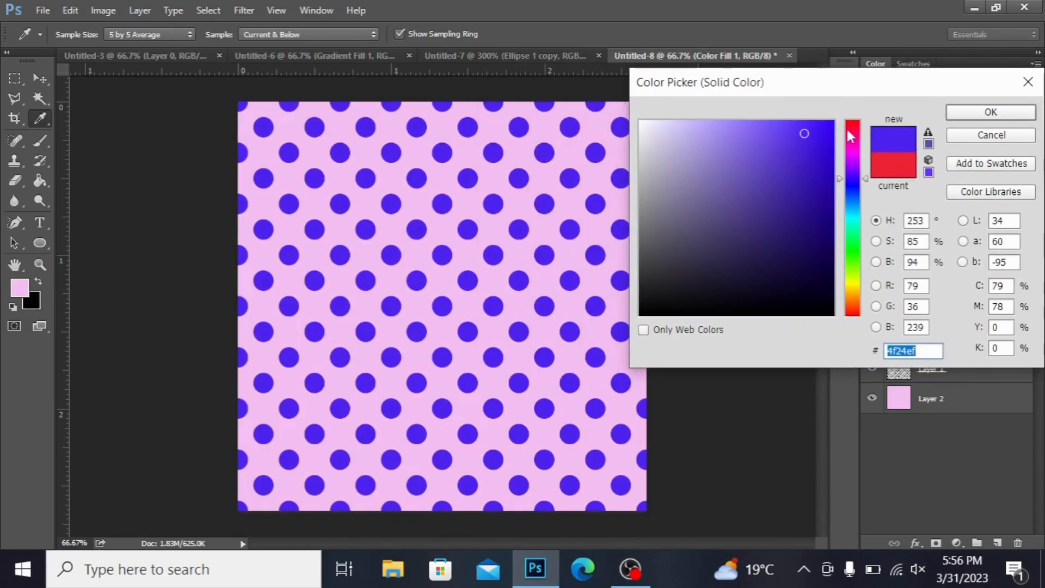
left_click(857, 191)
left_click_drag(859, 220, 857, 307)
left_click(847, 194)
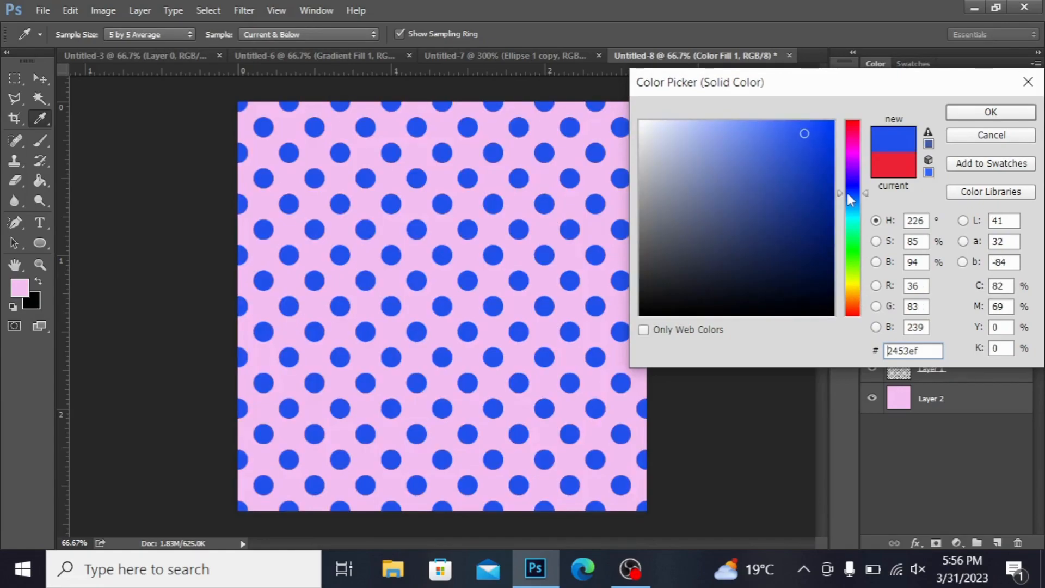
left_click_drag(848, 193, 853, 160)
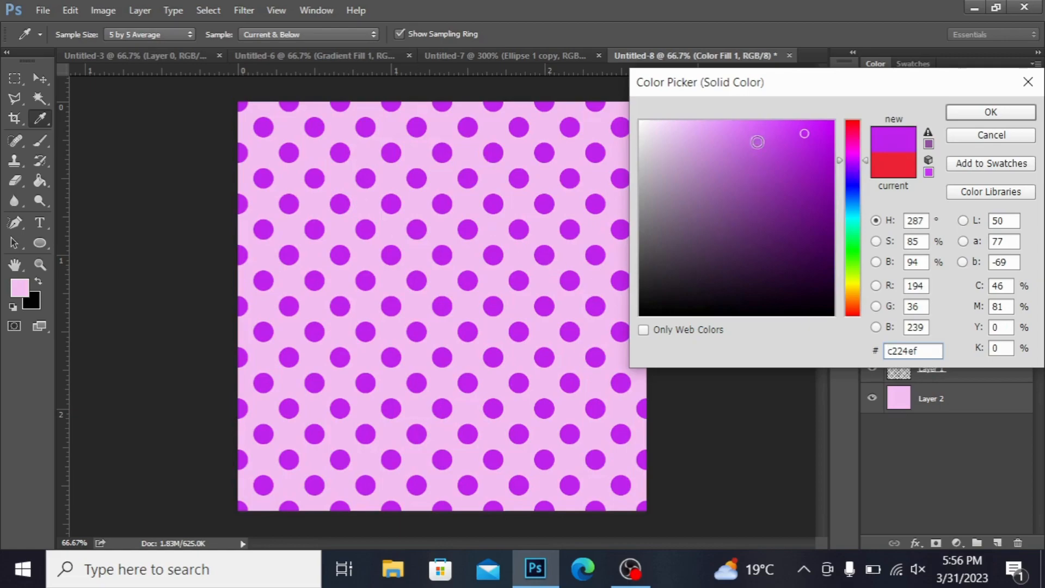
left_click(775, 126)
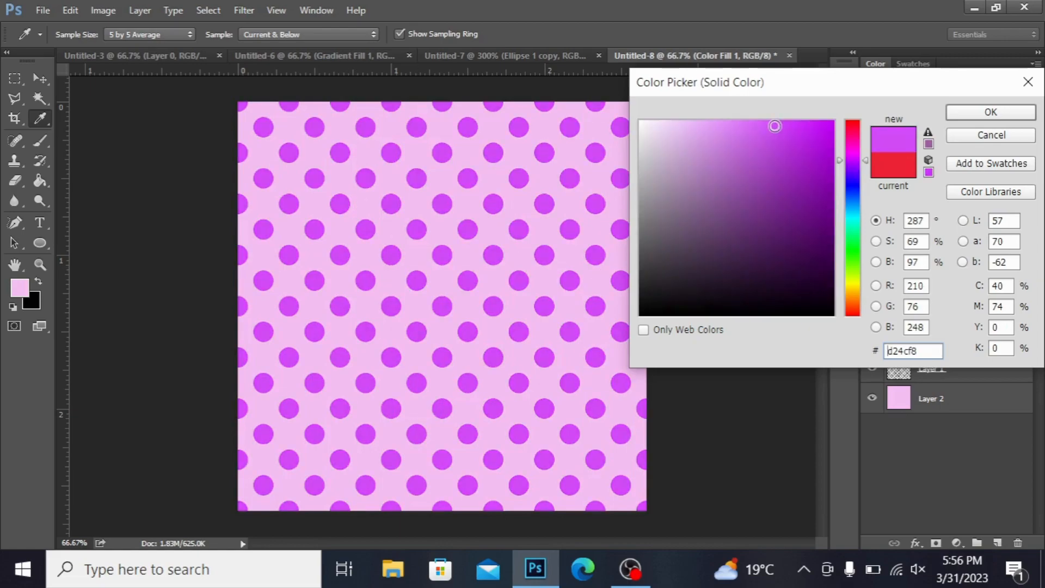
left_click(812, 143)
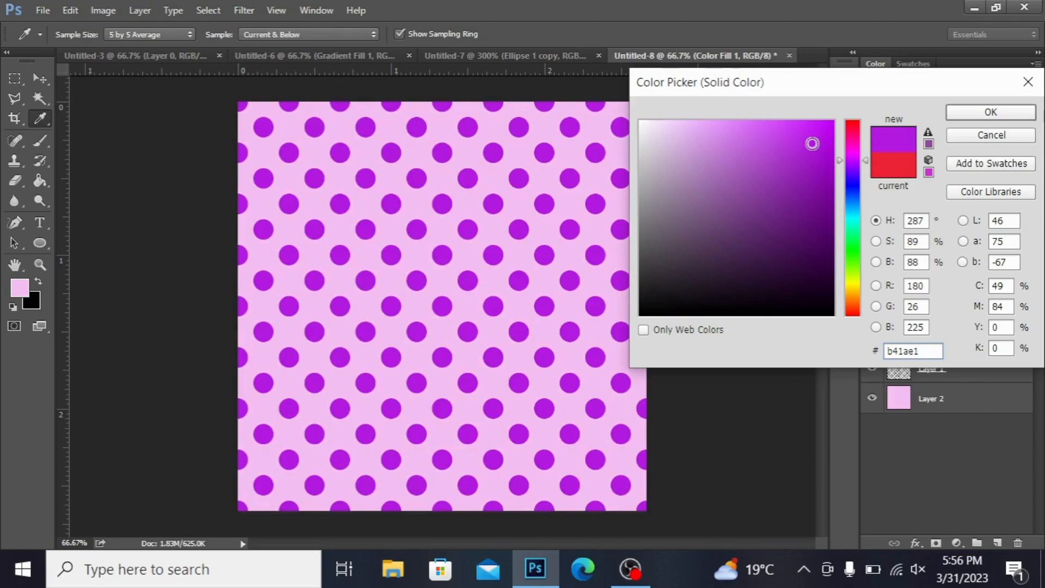
left_click(971, 115)
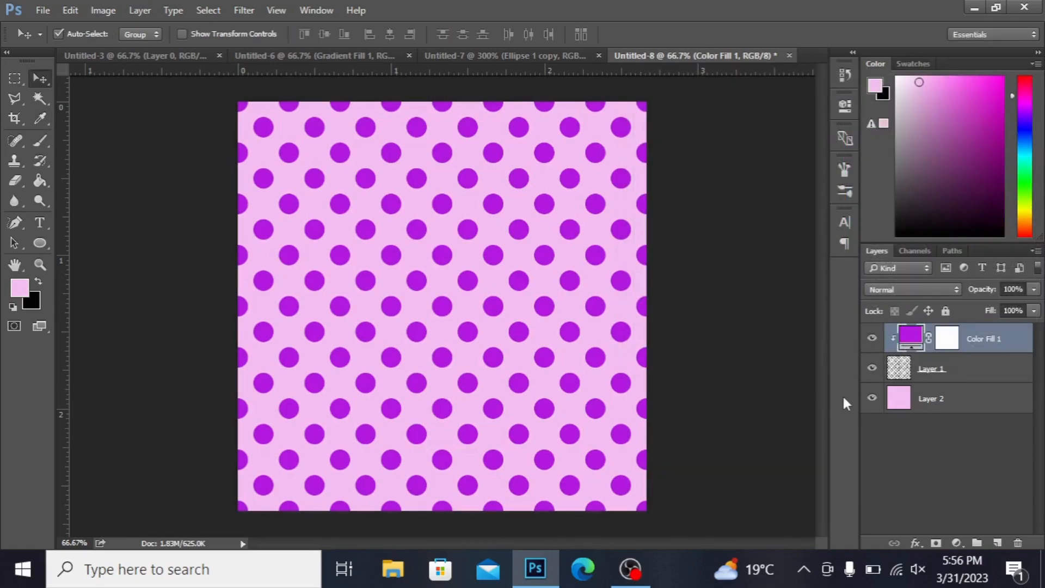
left_click(919, 401)
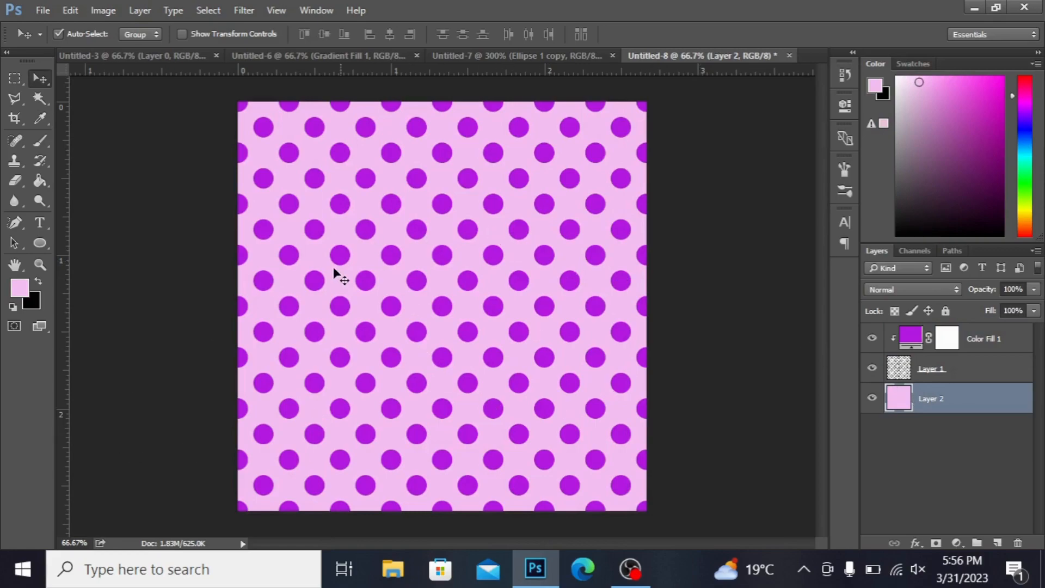
left_click(25, 289)
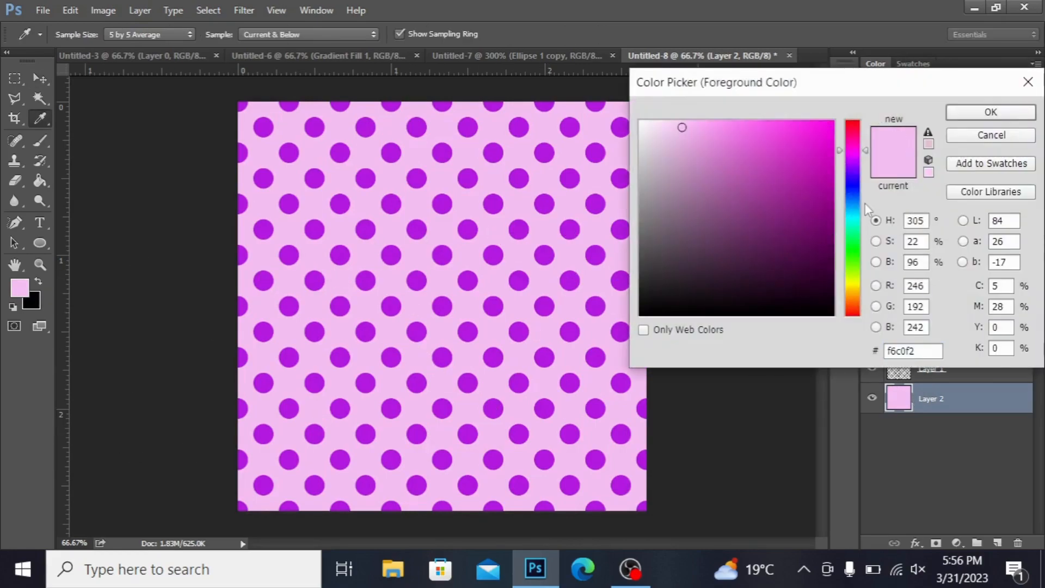
left_click(1038, 75)
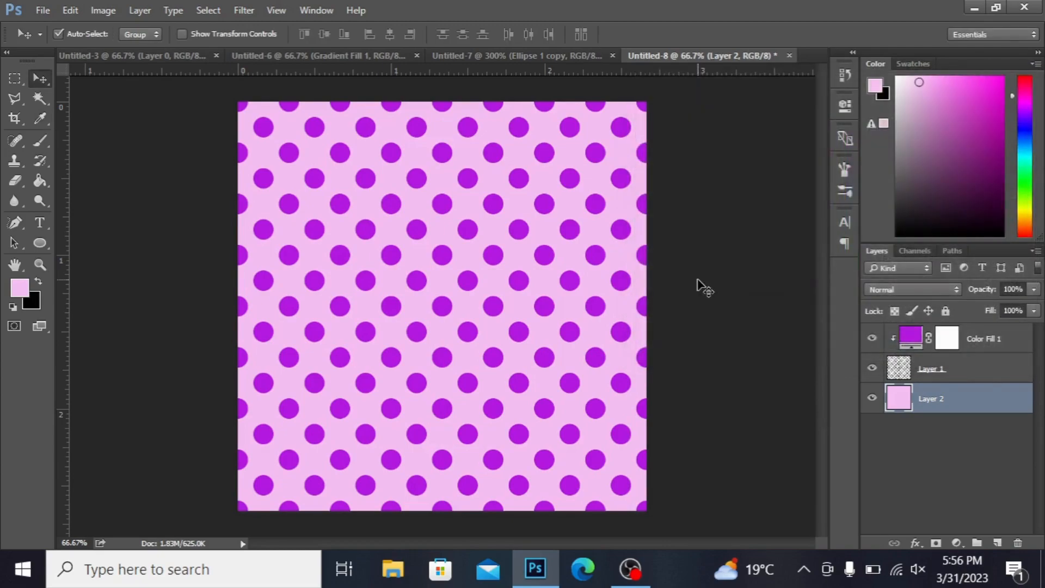
Step: Hide the purple color fill layer and select the polka dot layer
left_click(872, 340)
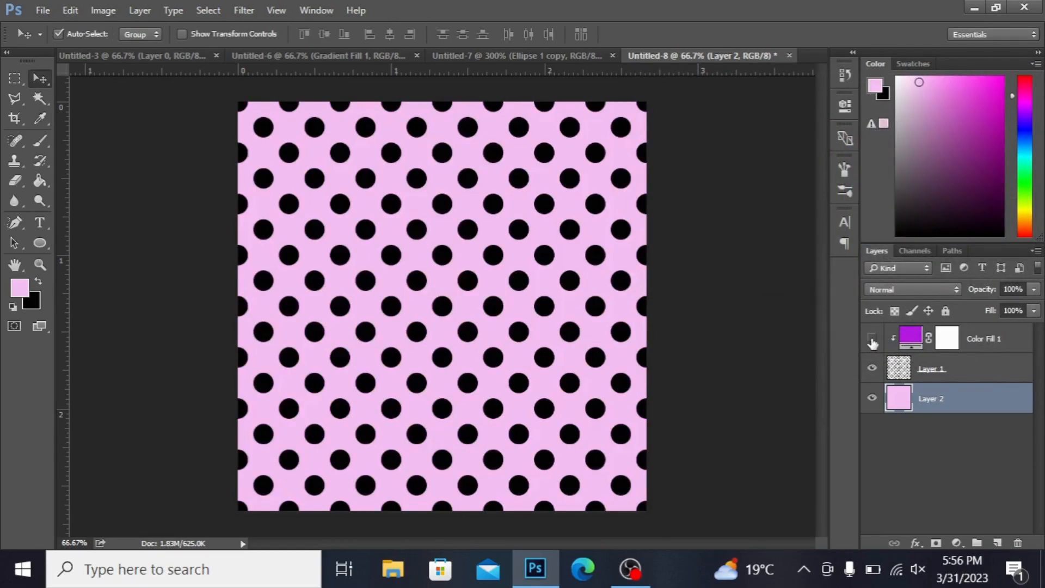
left_click(1007, 342)
left_click(986, 376)
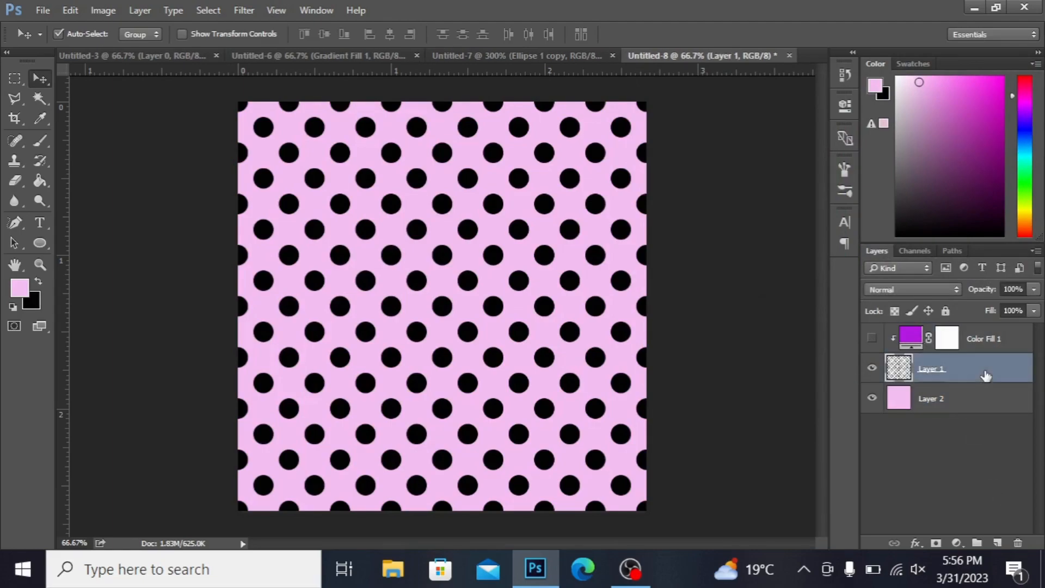
Step: Add a gradient fill layer clipped to the polka dots, using the rainbow spectrum gradient preset
left_click(956, 544)
left_click(930, 205)
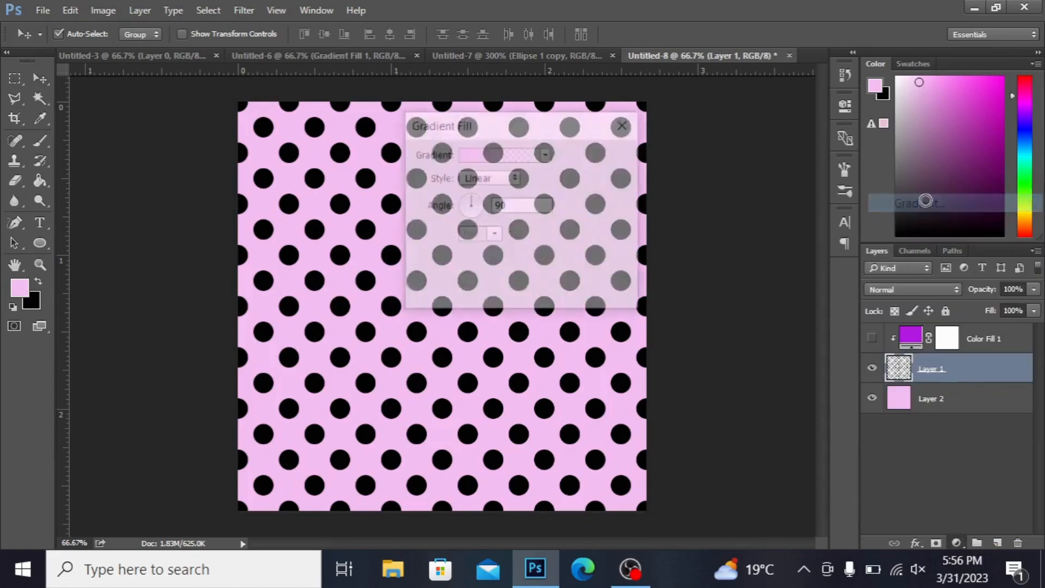
left_click(547, 155)
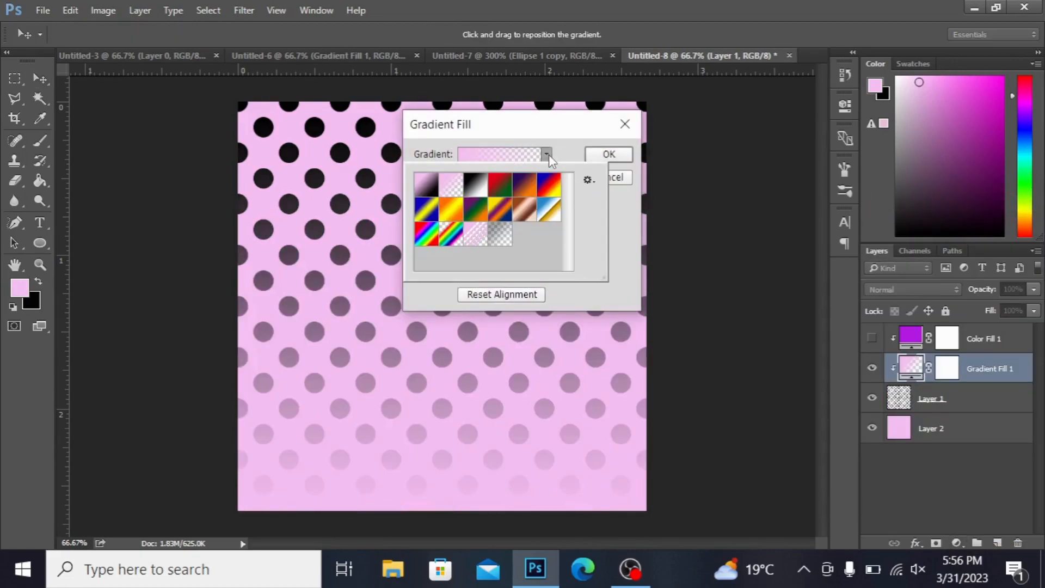
left_click(426, 238)
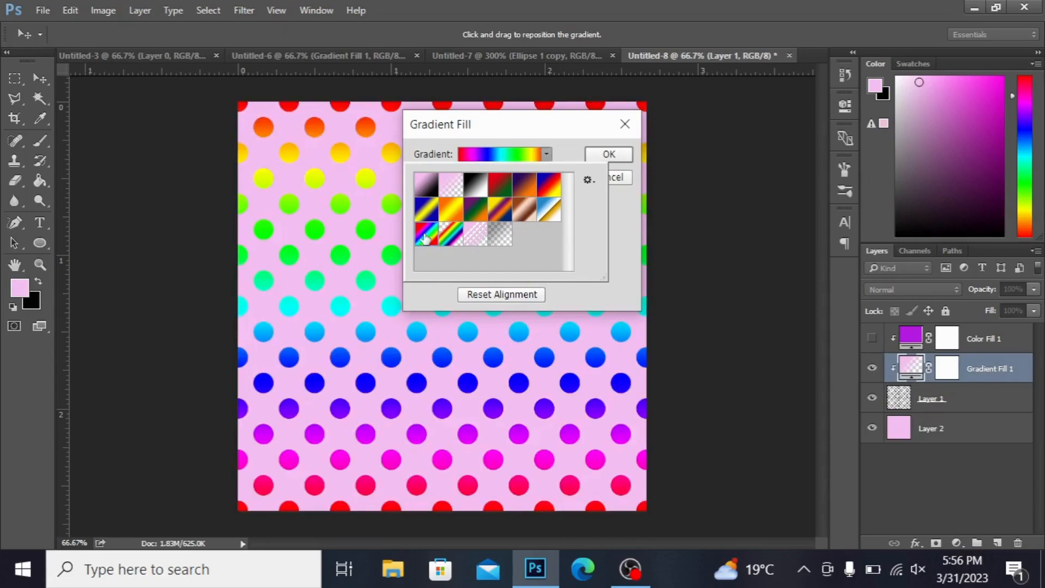
left_click(609, 158)
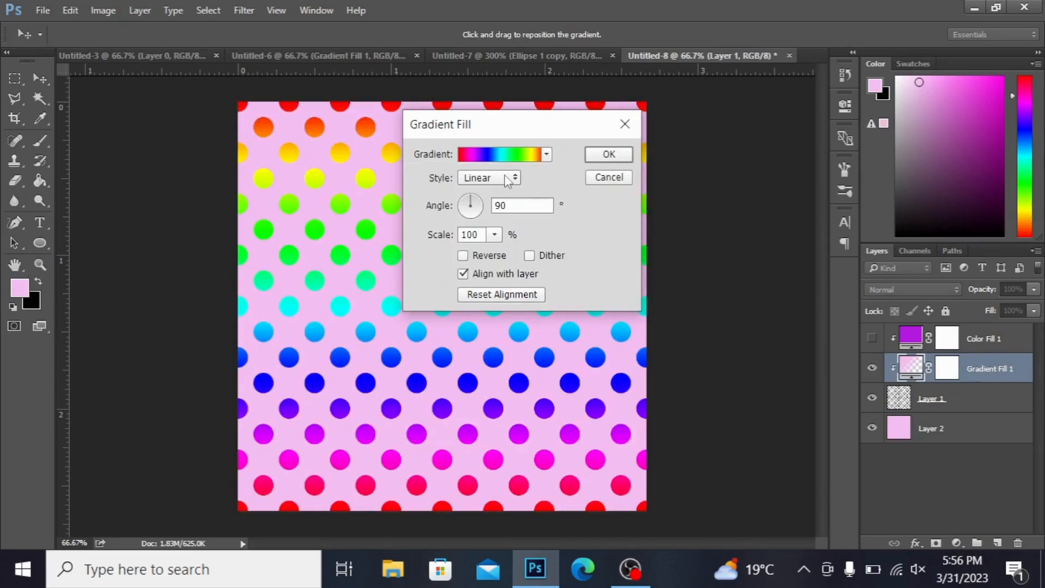
left_click_drag(572, 123, 806, 71)
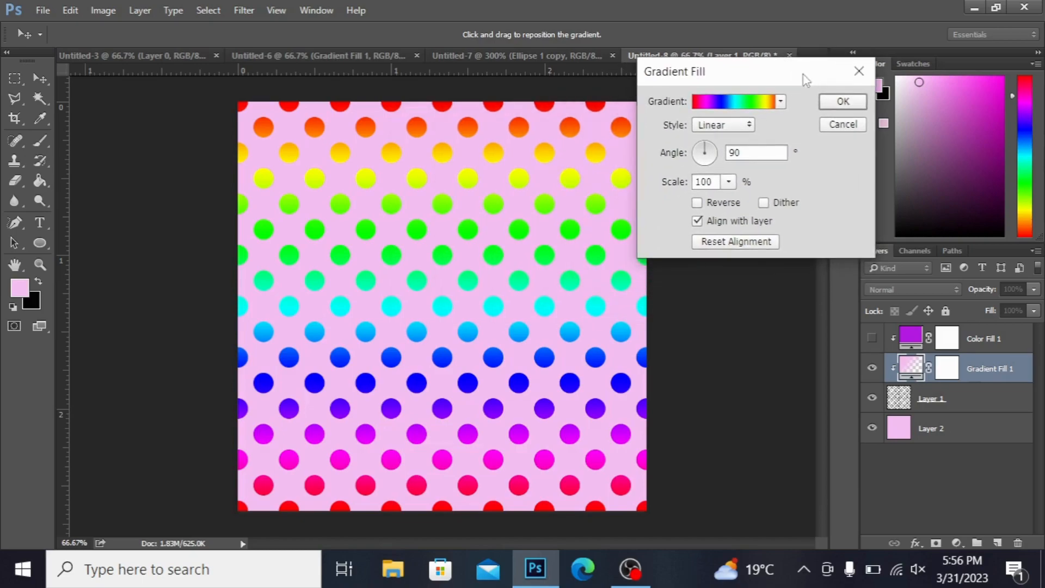
Step: Try the Radial, Reflected and Diamond styles for the dots' rainbow gradient fill and set its style to Angle
left_click(741, 130)
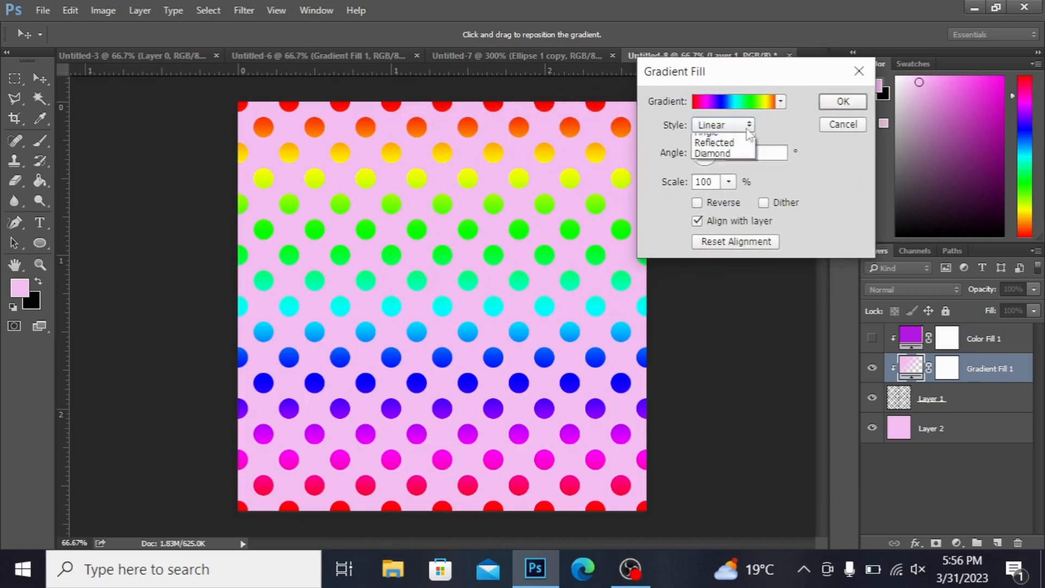
left_click(726, 150)
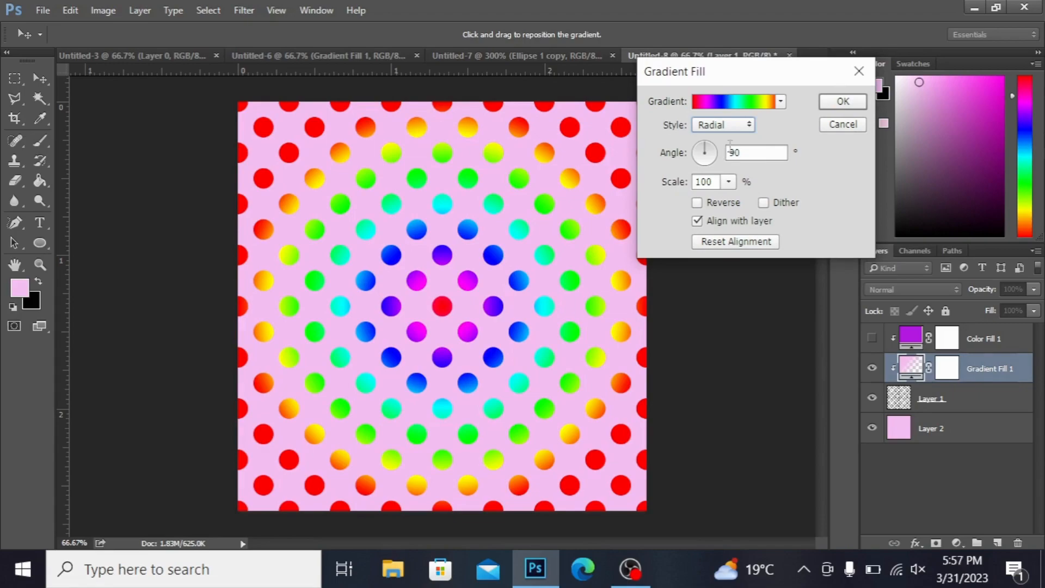
left_click(750, 129)
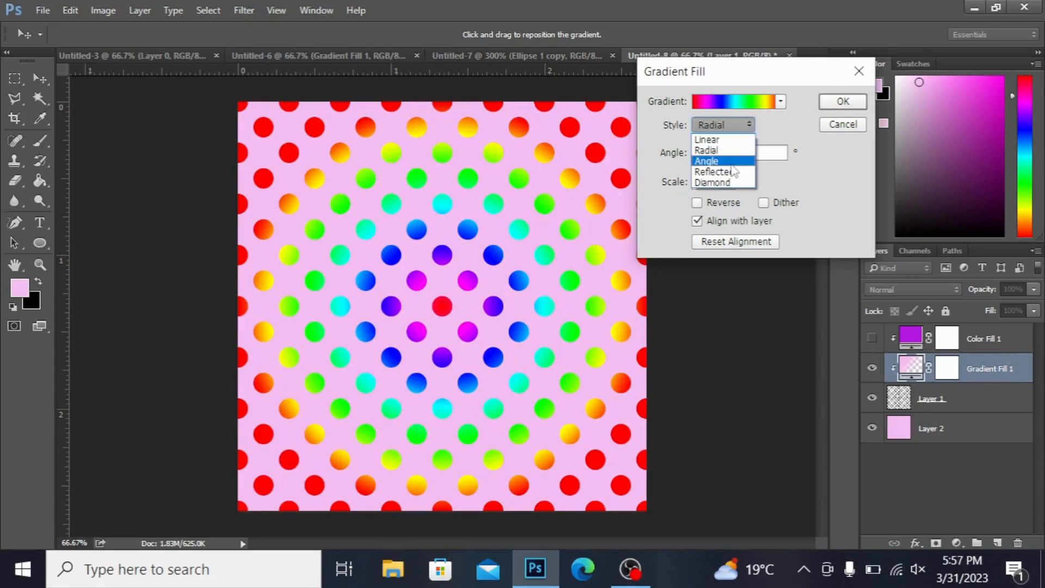
left_click(731, 159)
left_click(748, 126)
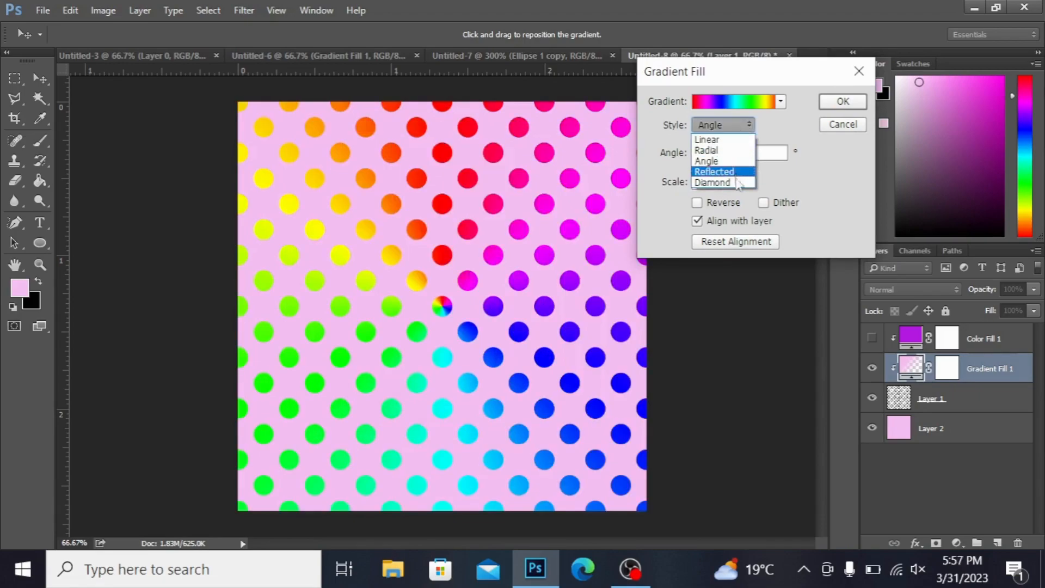
left_click(733, 167)
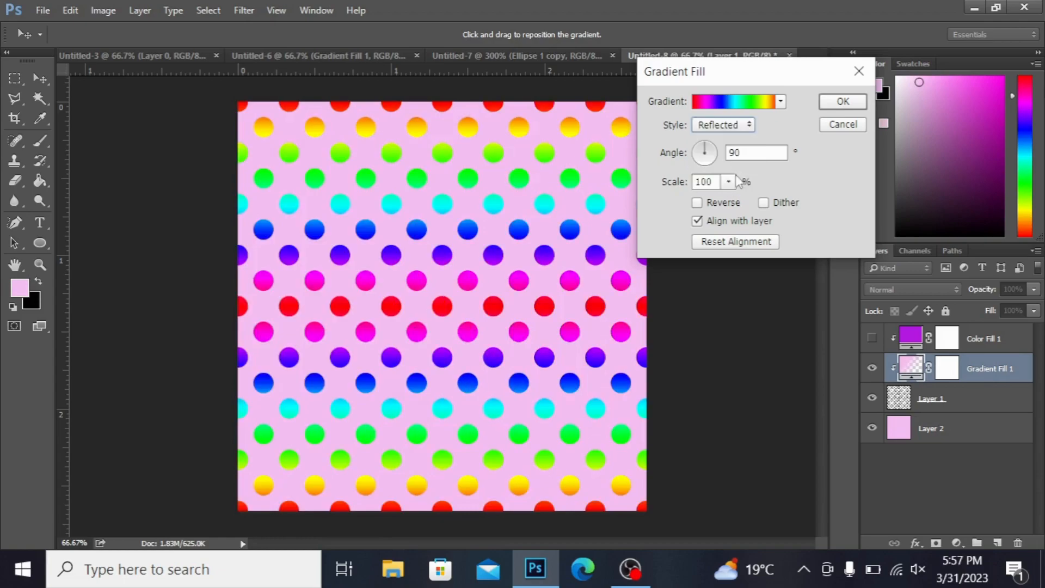
left_click(748, 129)
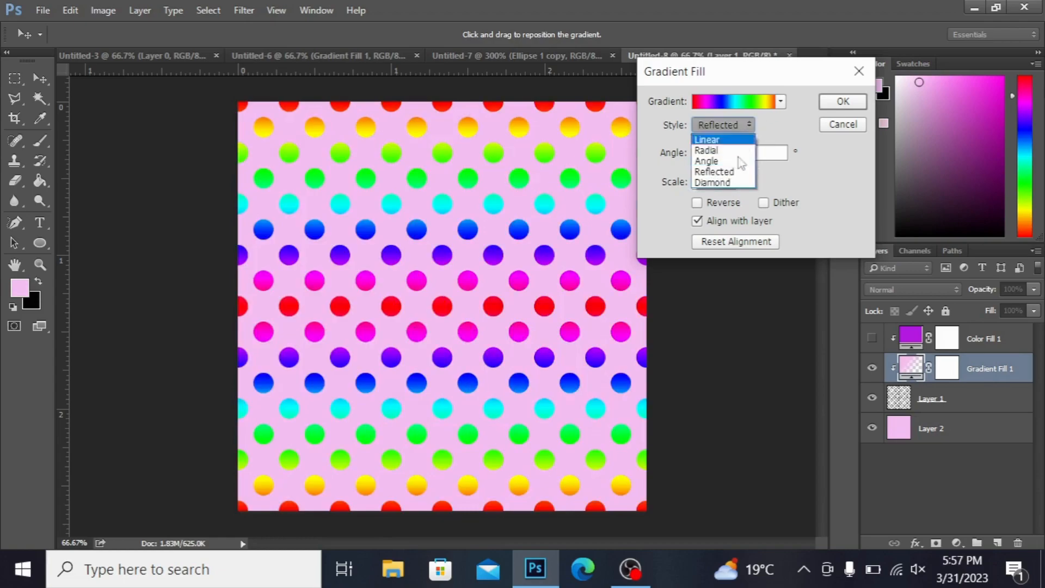
left_click(742, 185)
left_click(741, 126)
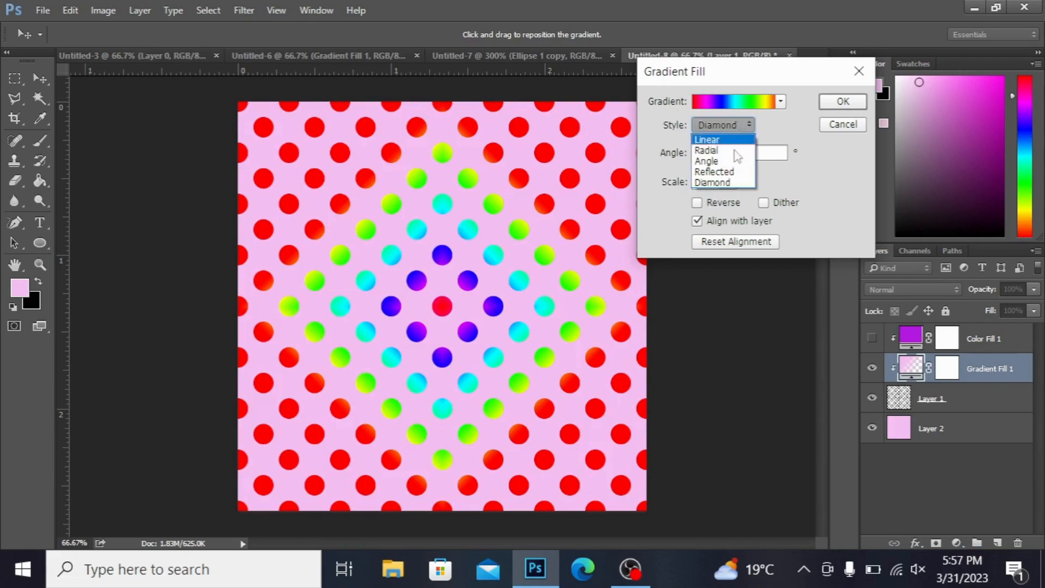
left_click(736, 149)
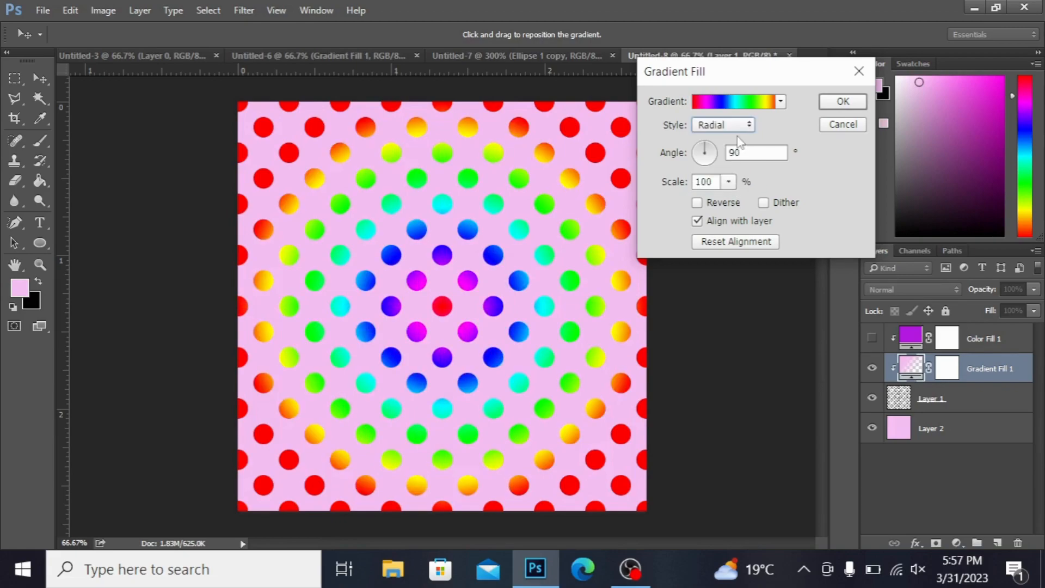
left_click(749, 126)
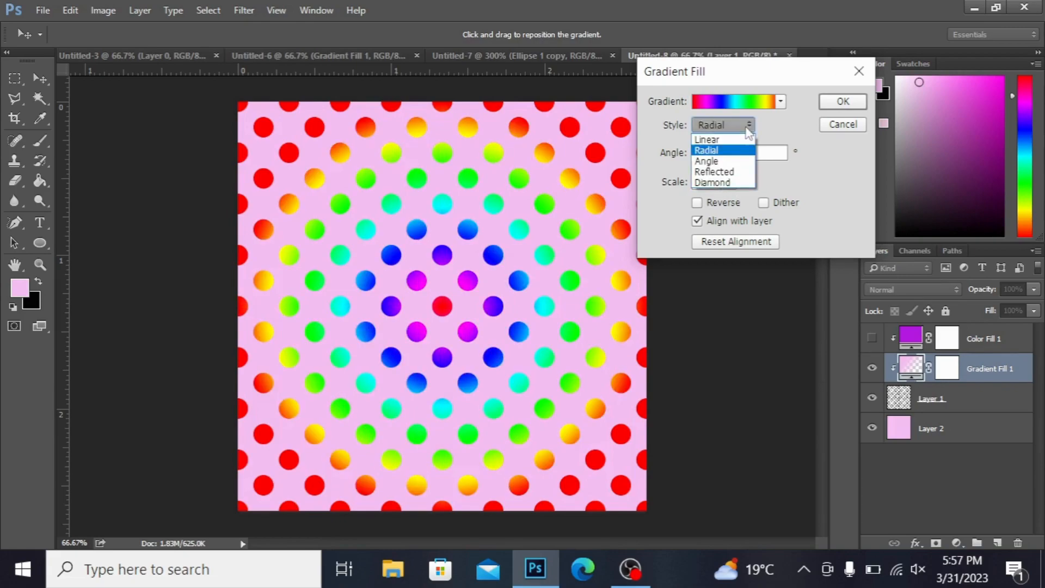
left_click(736, 160)
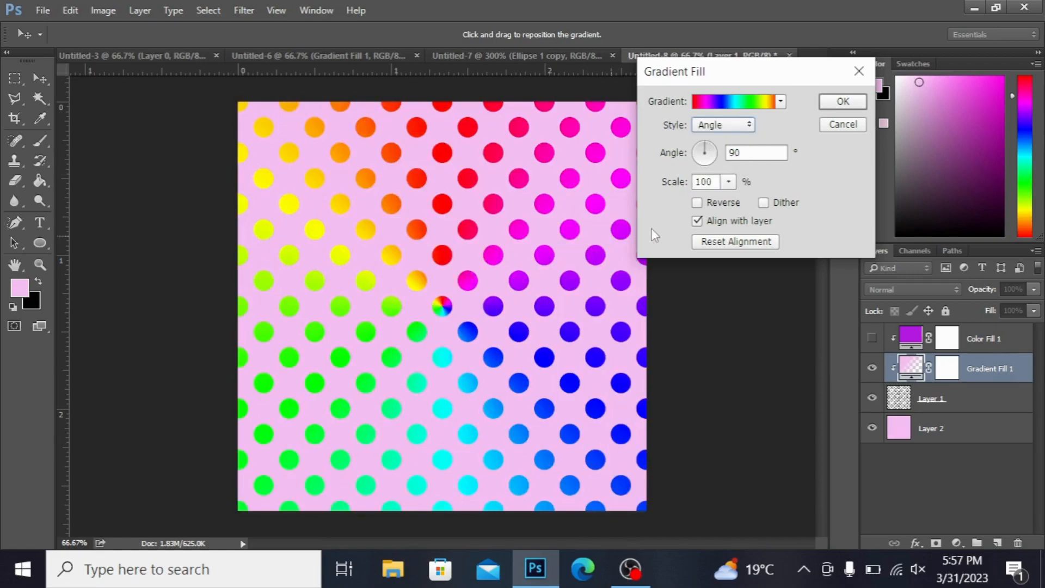
Step: Rotate the dots' gradient fill to an angle of about 165.96° and apply the gradient settings
left_click(699, 158)
left_click(717, 160)
left_click(718, 151)
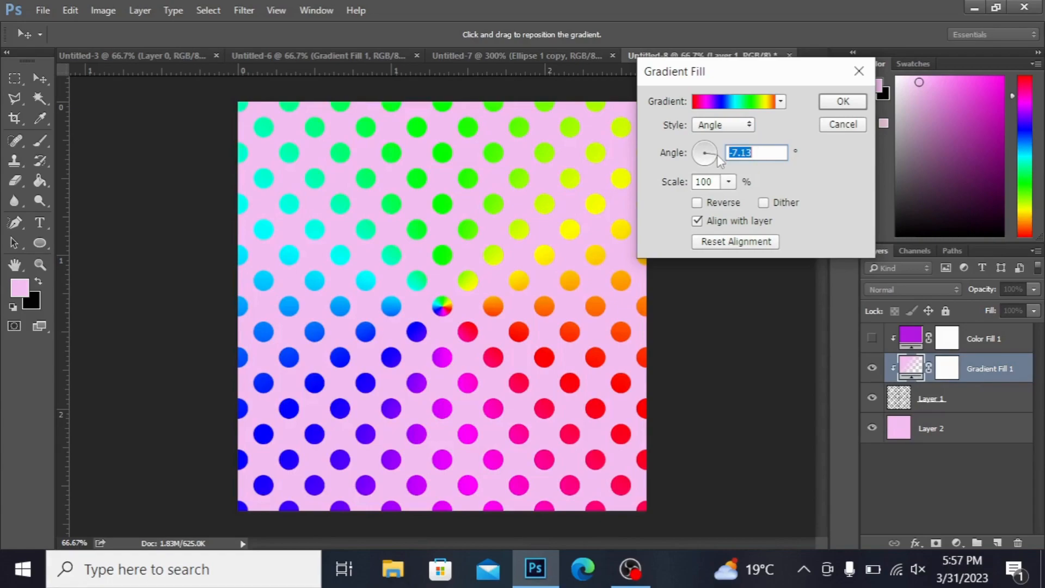
left_click(710, 143)
left_click(699, 152)
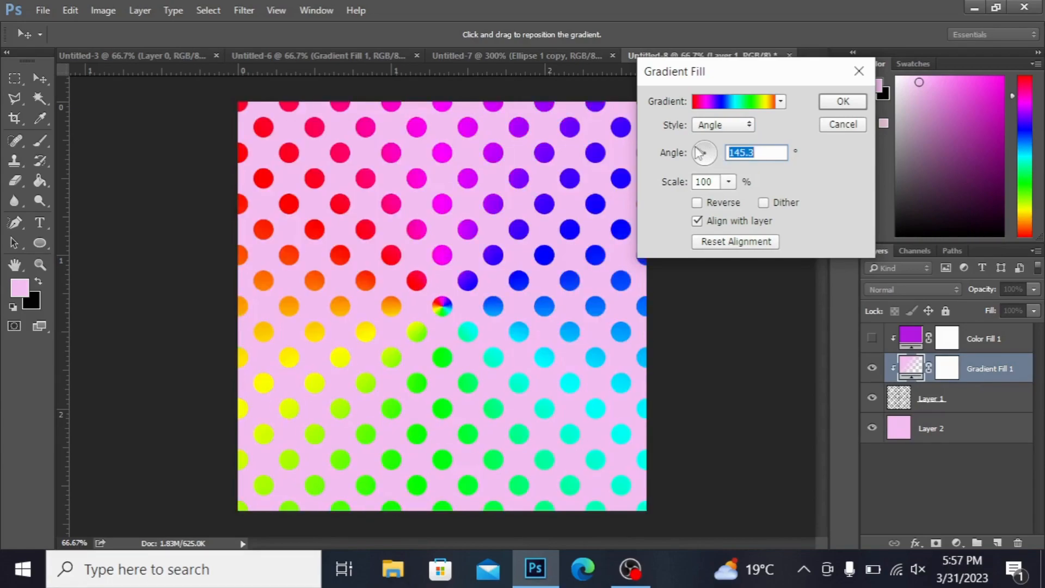
left_click(703, 155)
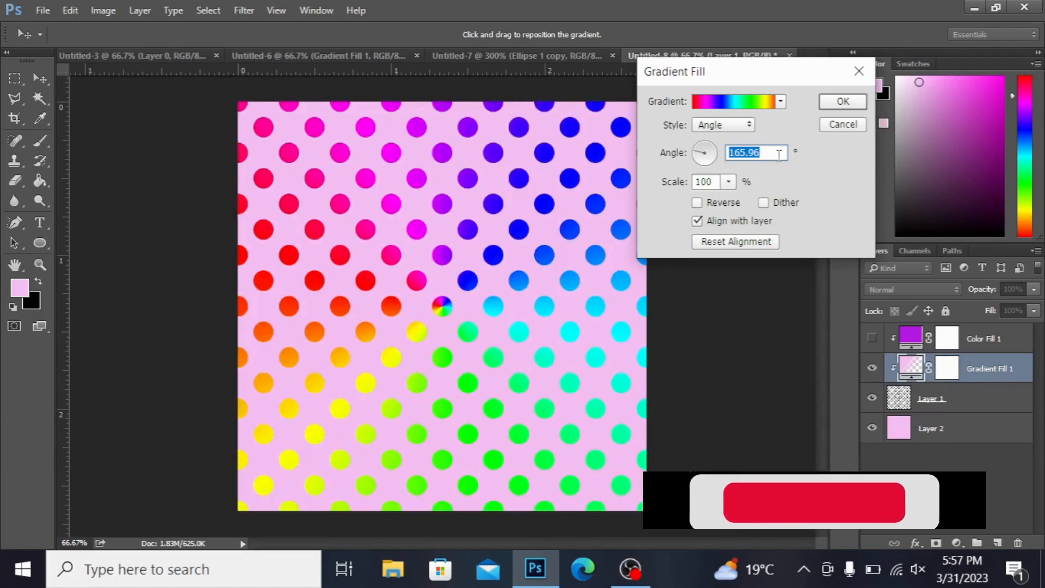
left_click(841, 102)
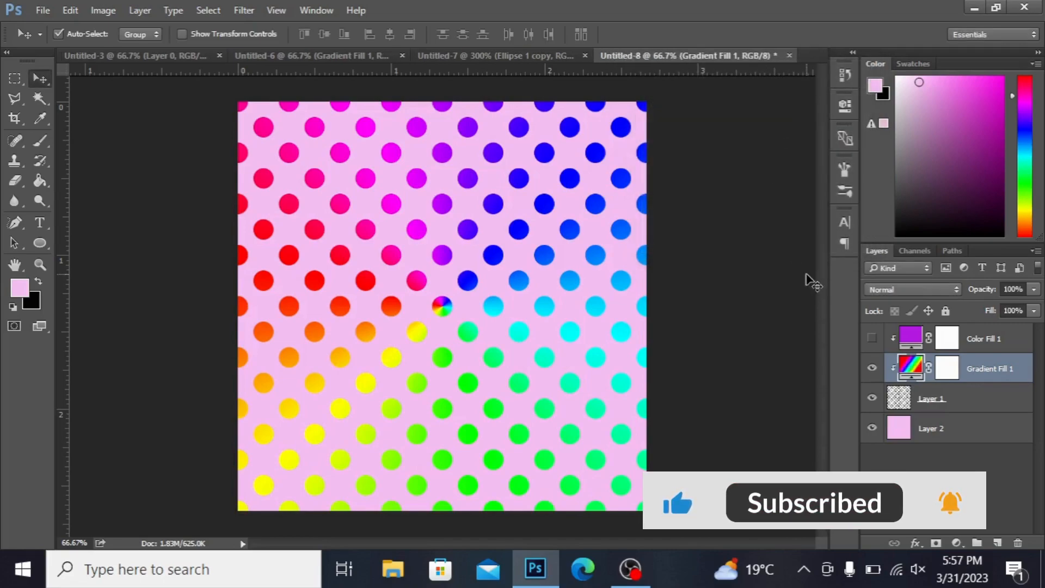
Step: Toggle the visibility of the purple color fill and gradient fill layers to compare both dot colorings, leaving the gradient shown
left_click(872, 339)
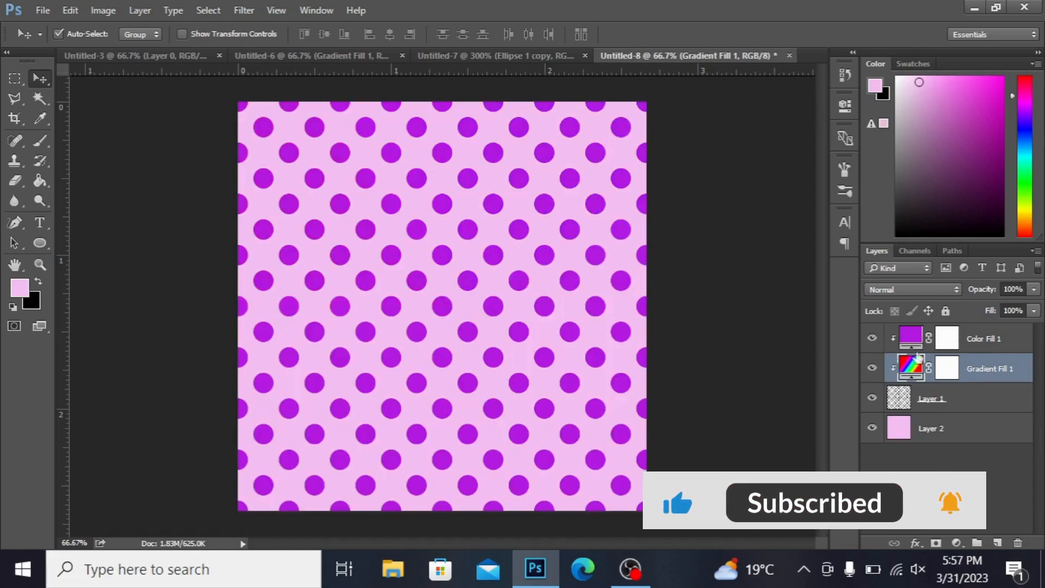
left_click(873, 368)
left_click(873, 369)
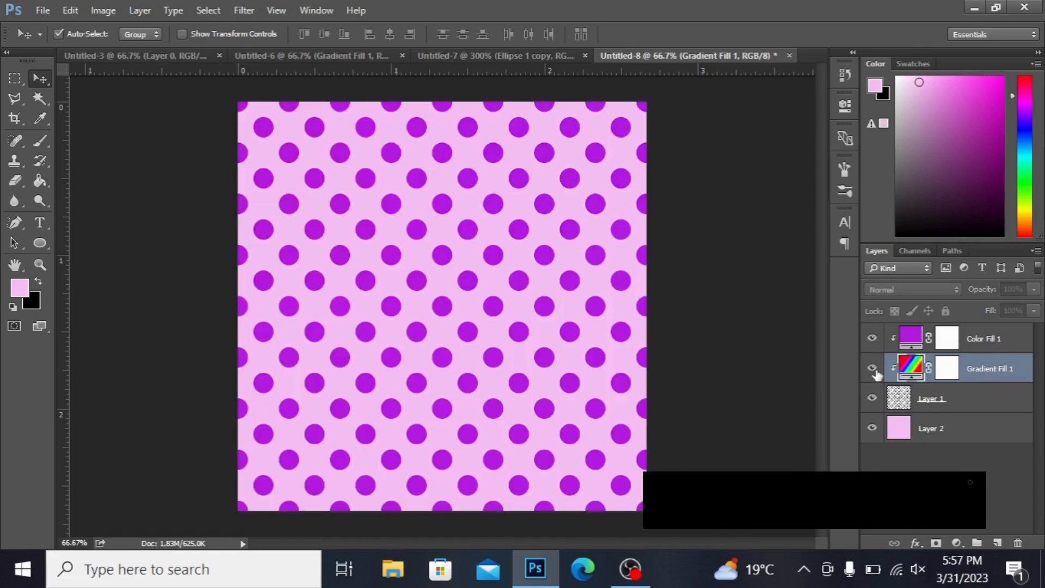
left_click(873, 339)
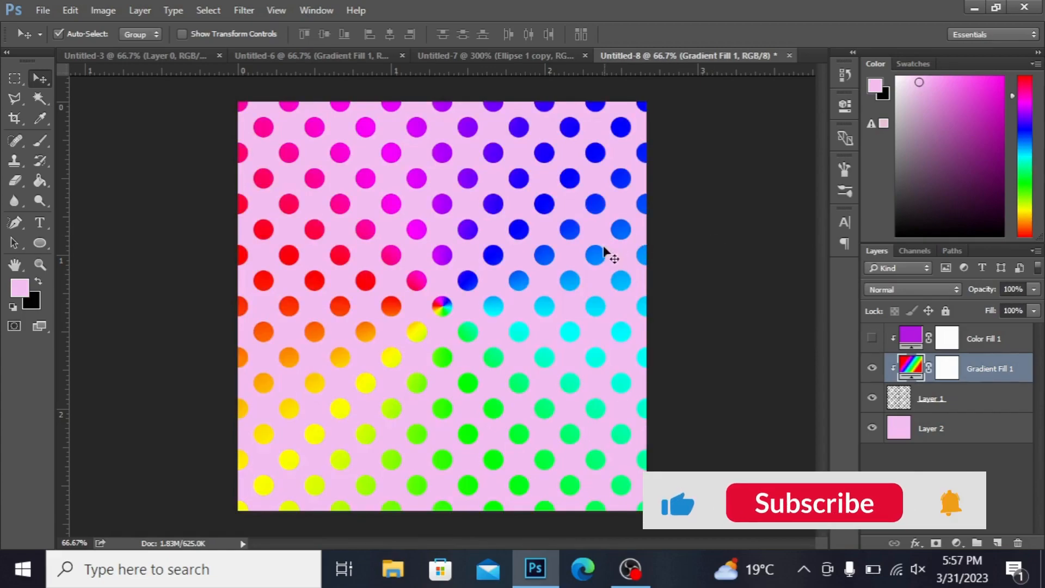